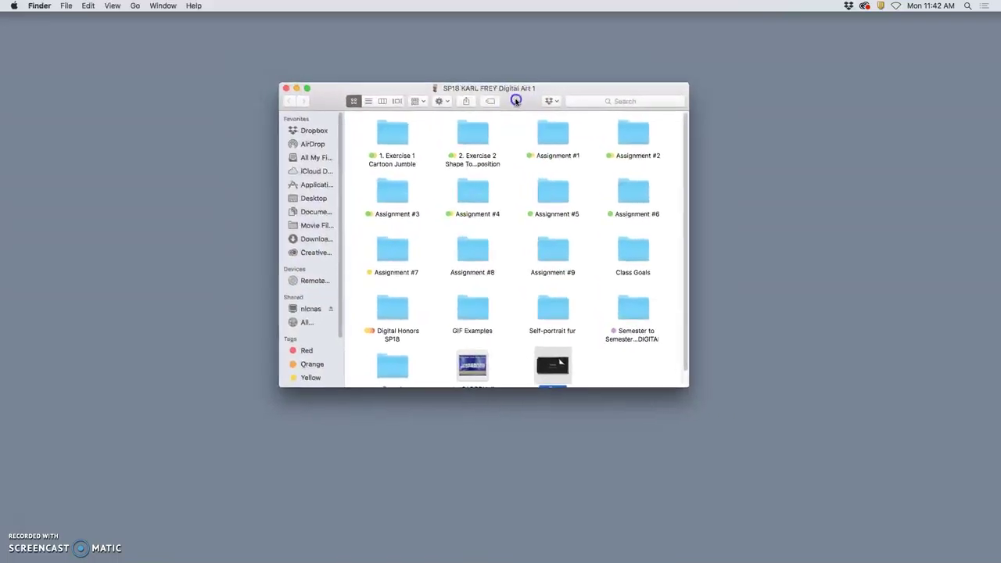
Launch Photoshop CC 2018 from the Dock and move the Finder window to the upper right.
mouse_move(469, 551)
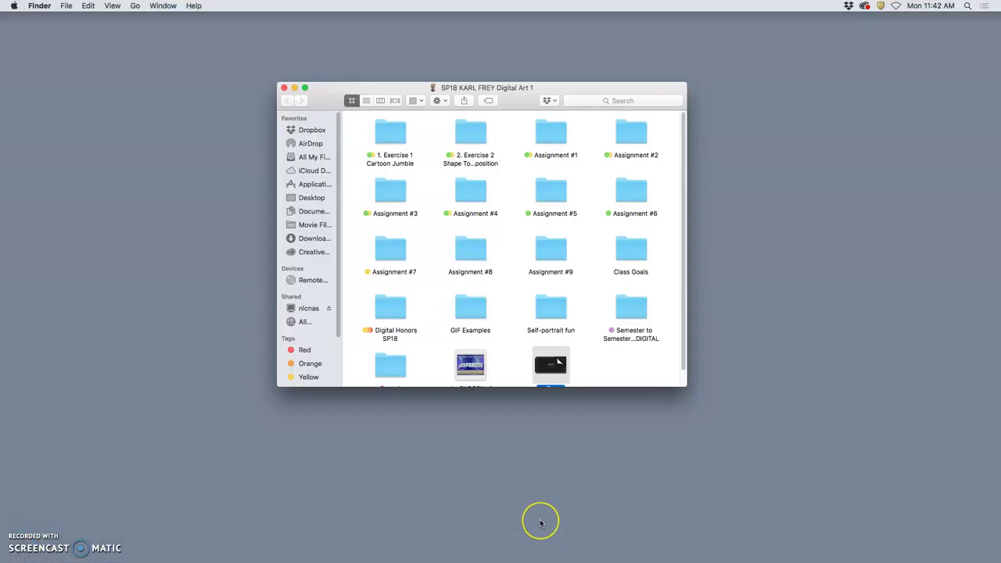
left_click(546, 554)
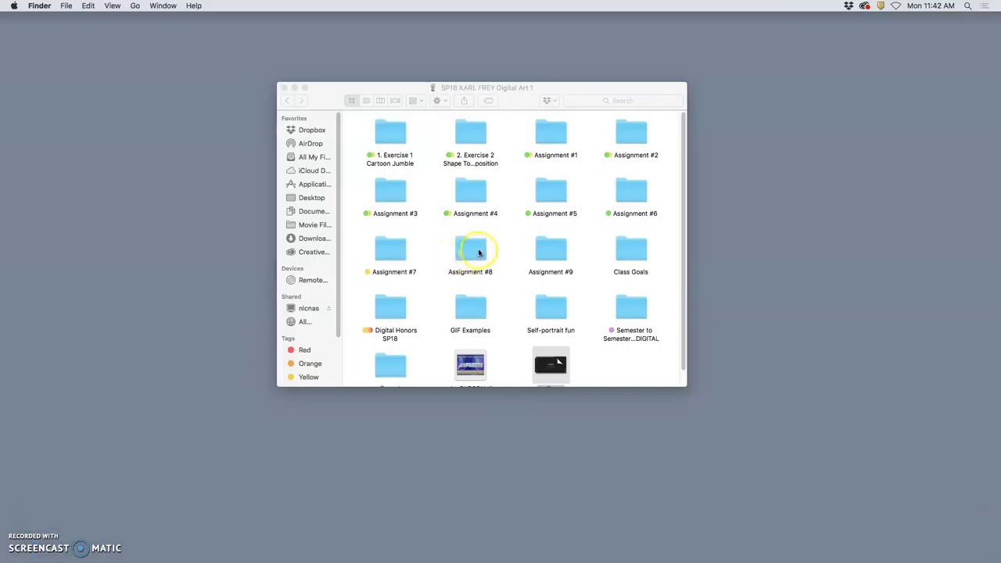
left_click_drag(516, 100, 762, 63)
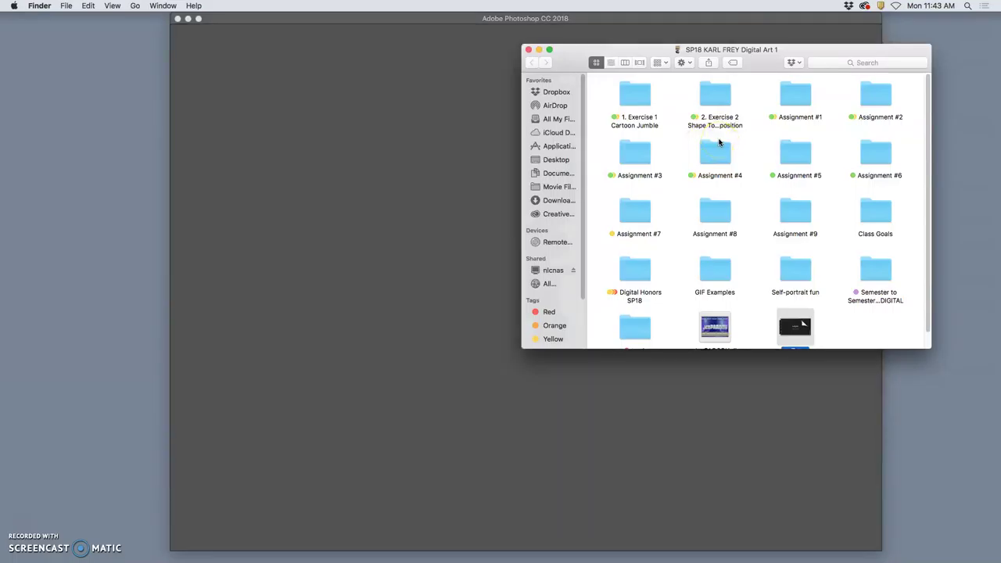
Open the Cartoon Jumble PSD from 1. Exercise 1, then enter the Exercise 2 Shape Tools Composition folder.
left_click(743, 142)
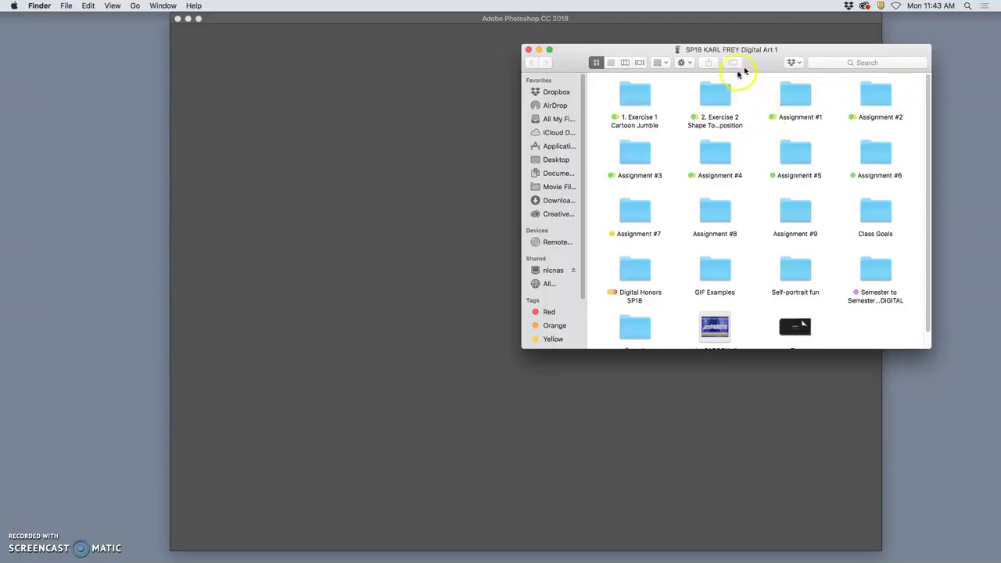
left_click_drag(756, 68, 811, 85)
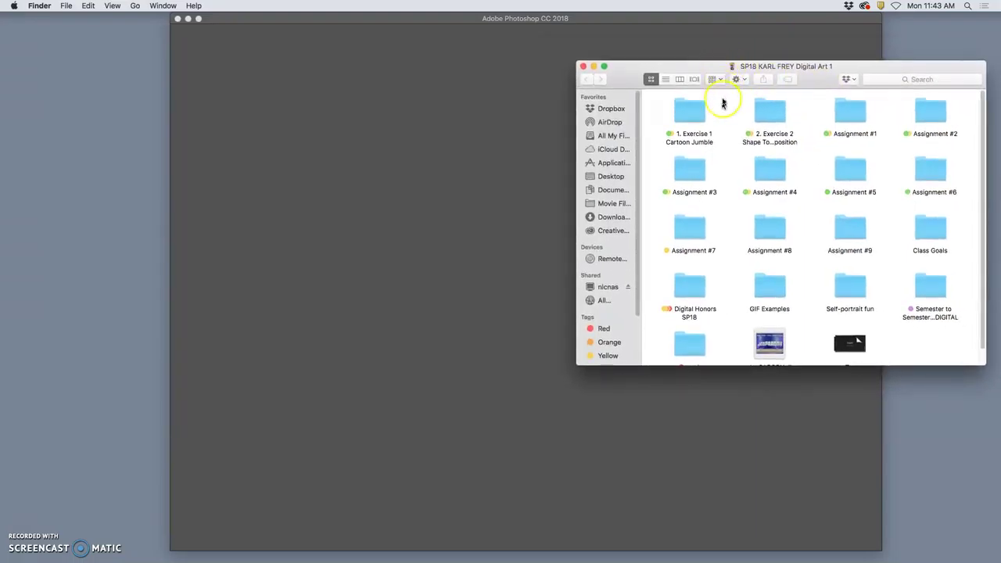
left_click(699, 113)
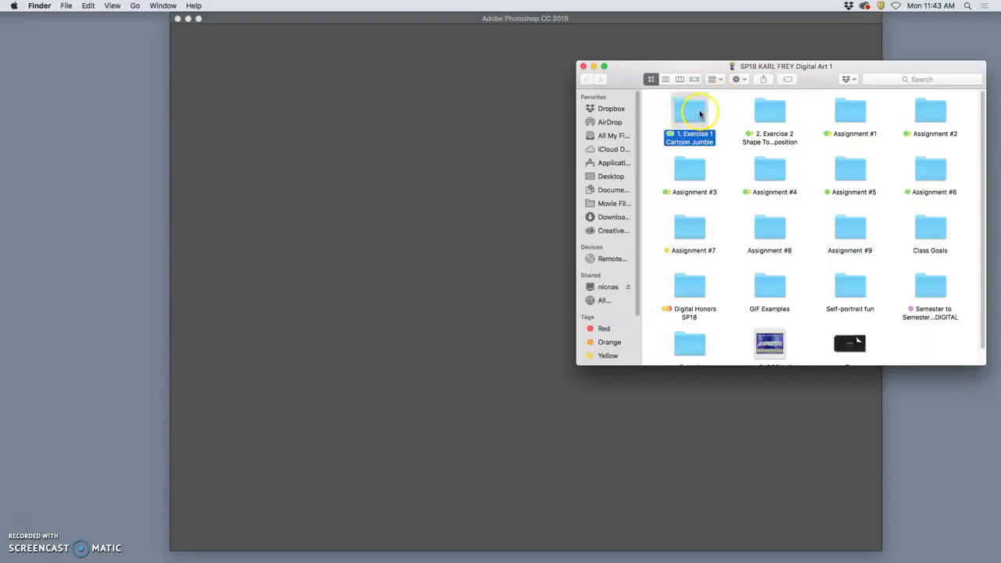
double_click(699, 114)
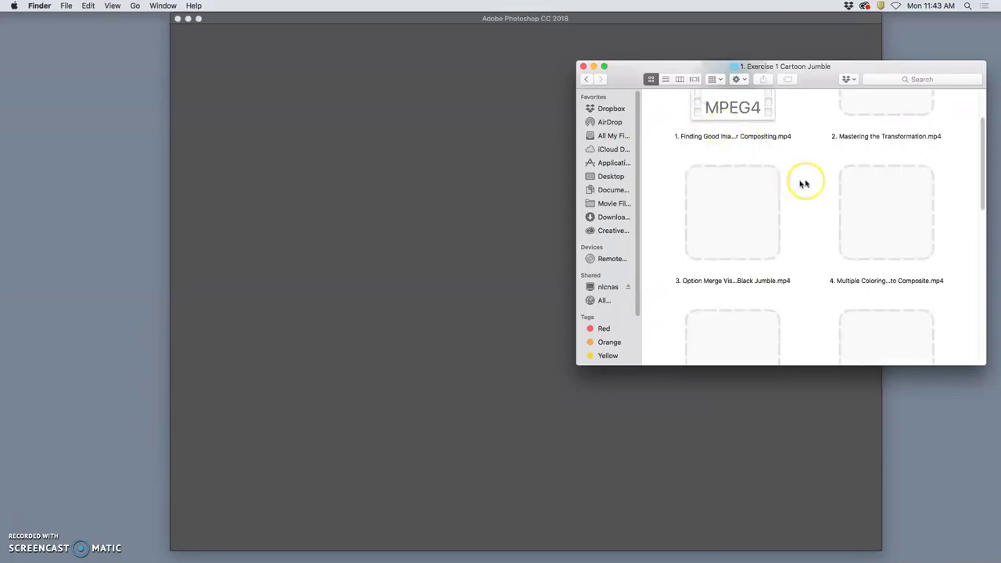
scroll(811, 183, "up", 2)
scroll(814, 180, "down", 5)
scroll(813, 181, "down", 3)
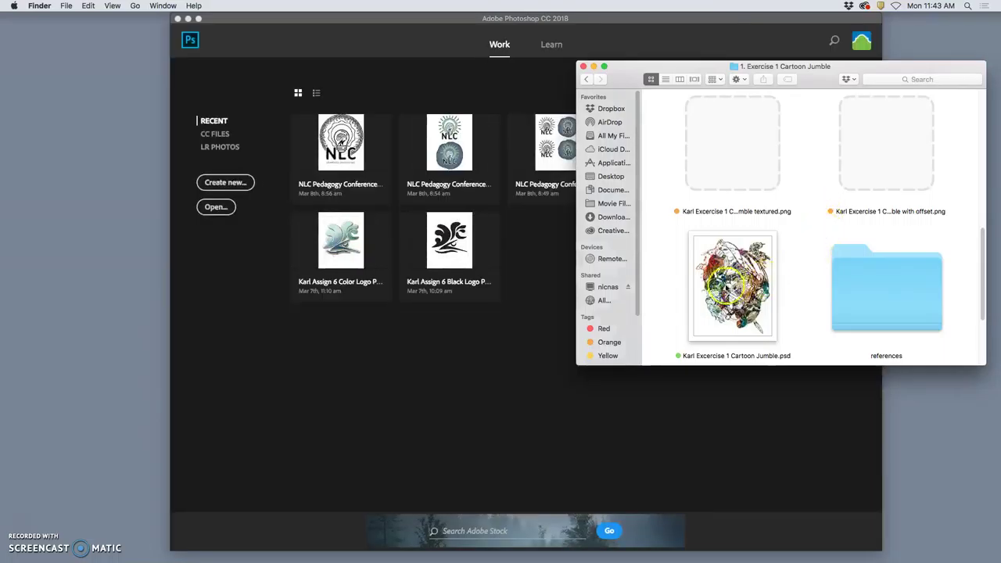
left_click(791, 320)
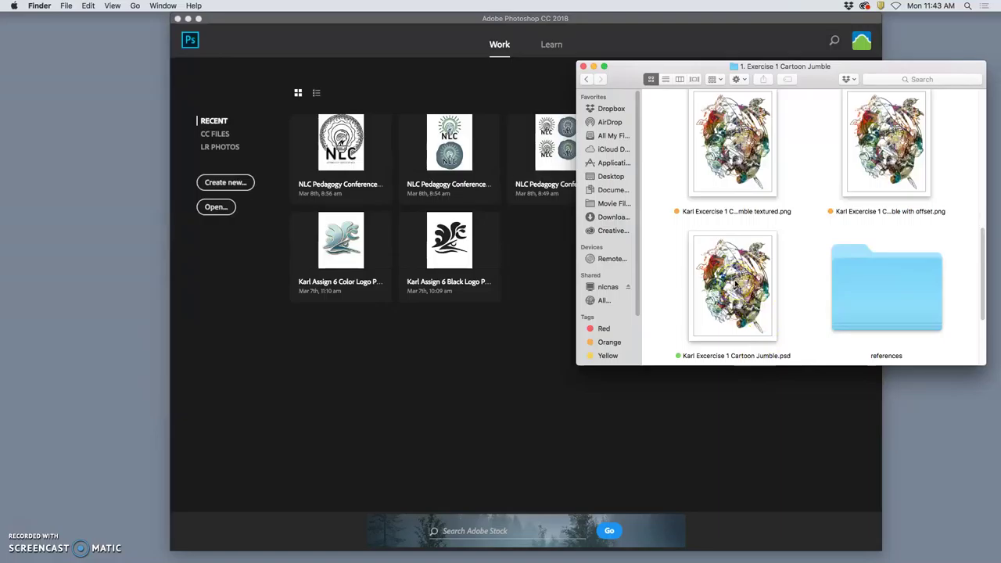
double_click(735, 281)
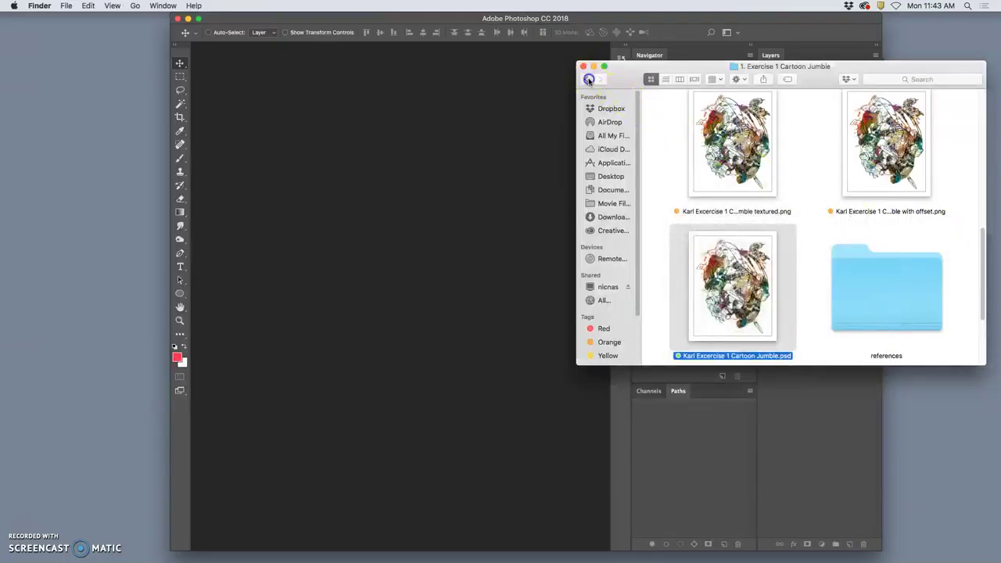
left_click(590, 80)
double_click(778, 105)
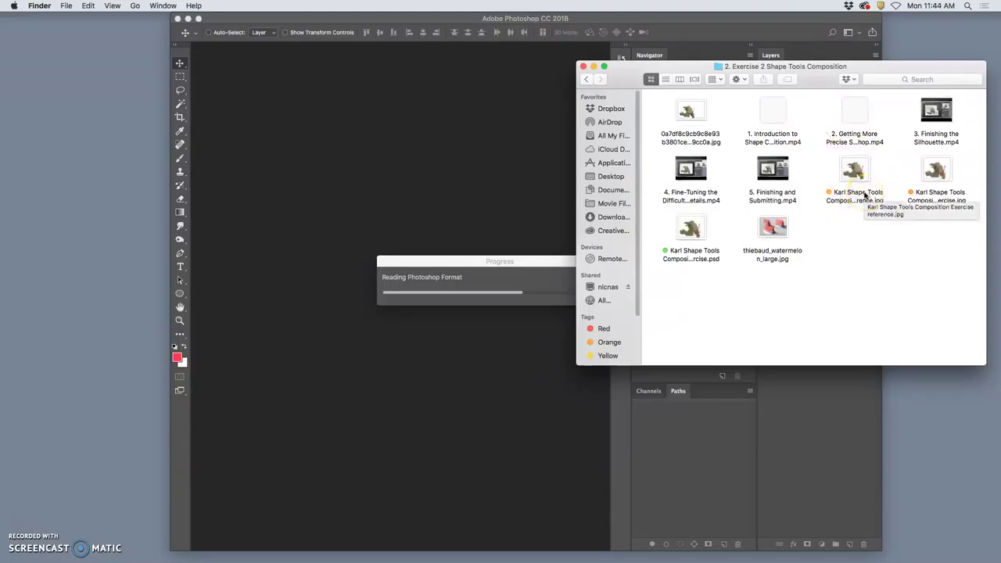
Open the Shape Tools Composition PSD and return to the class folder.
left_click(696, 228)
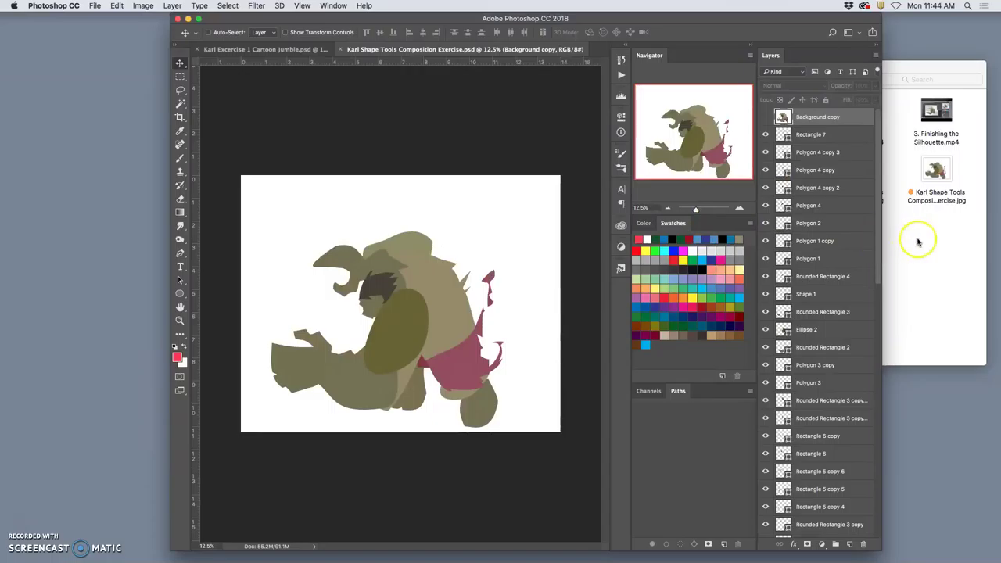
left_click(918, 243)
left_click(586, 79)
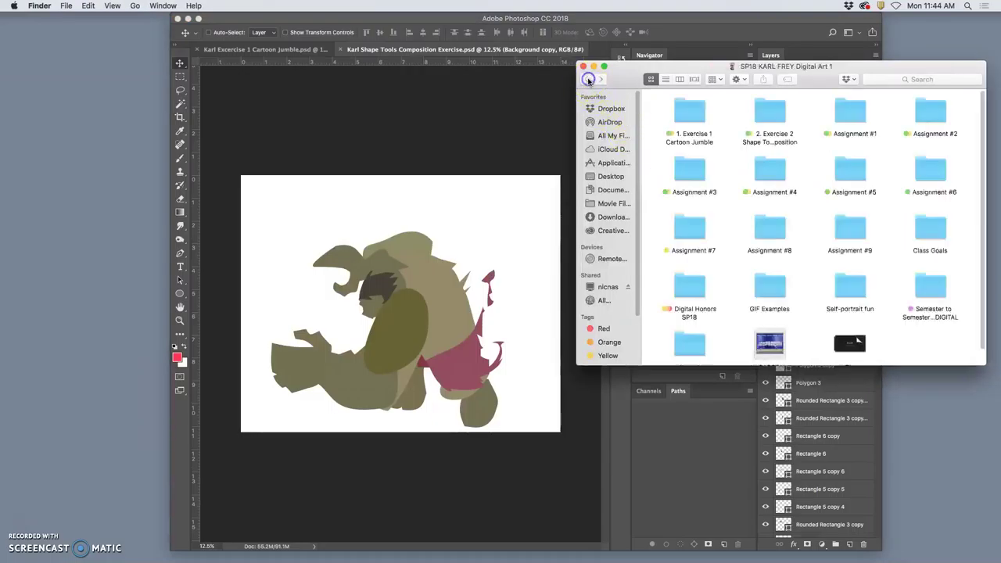
Open the Assignment 1 Fantasy Landscape PSD from the Assignment #1 folder.
double_click(852, 116)
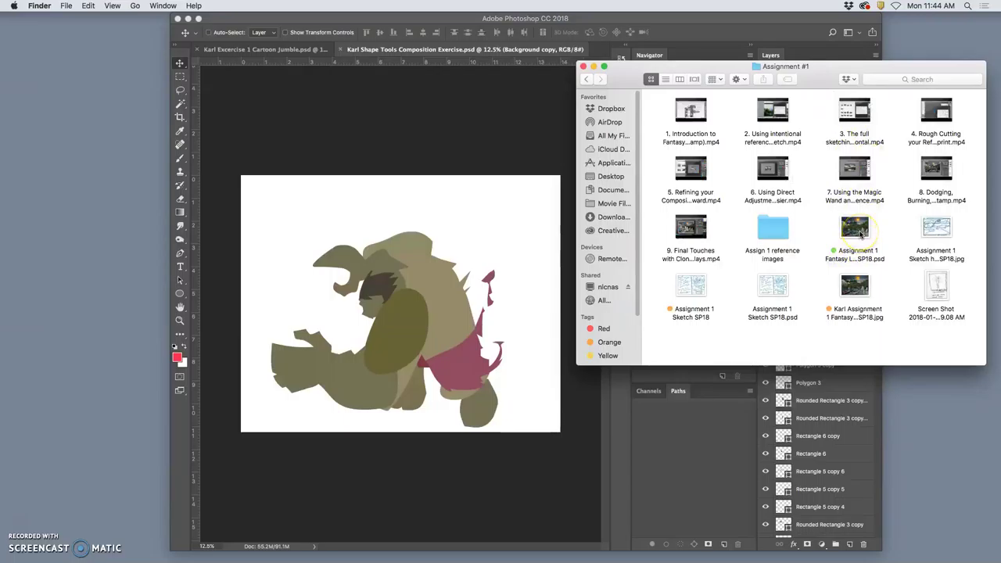
left_click(863, 232)
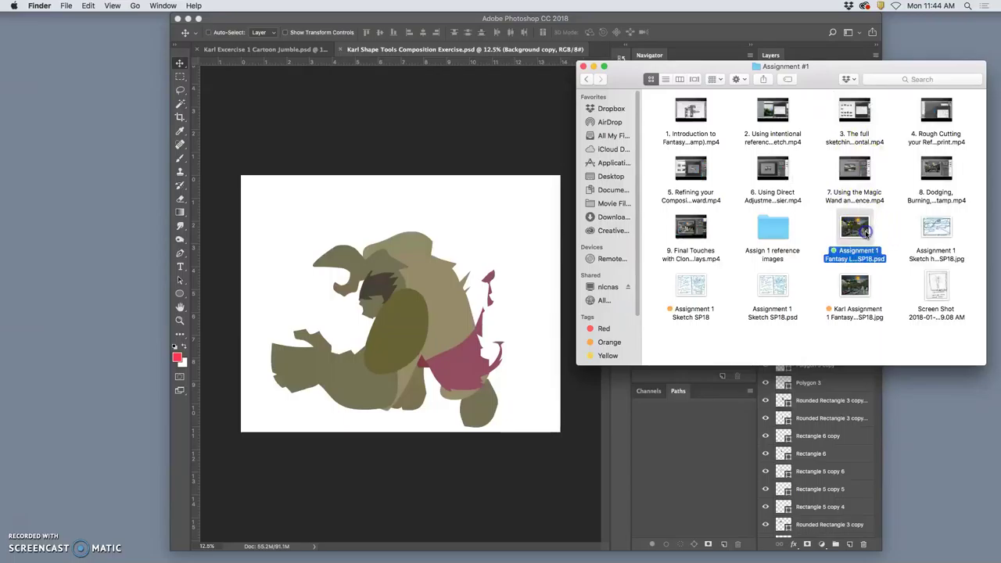
double_click(865, 231)
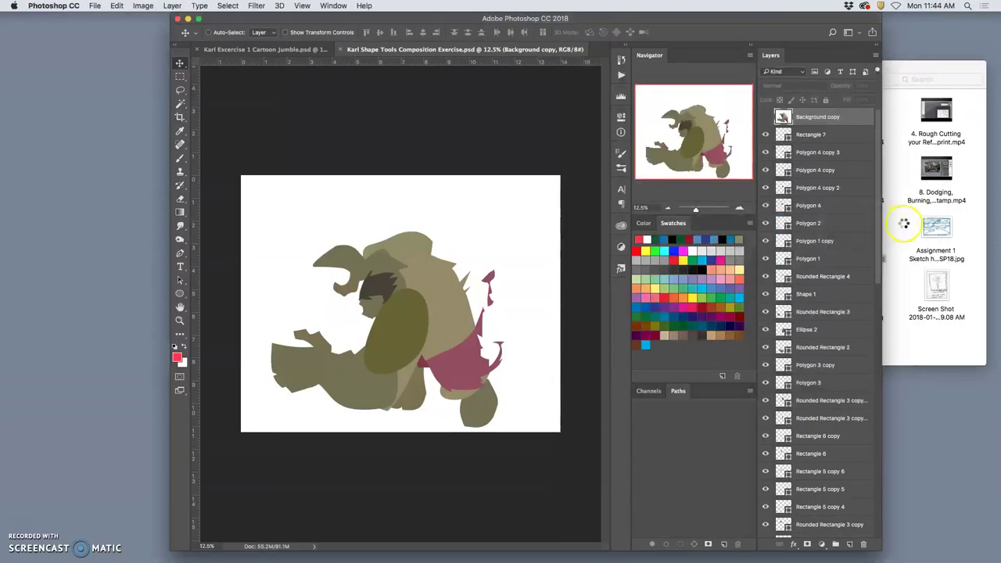
left_click(904, 225)
left_click(586, 79)
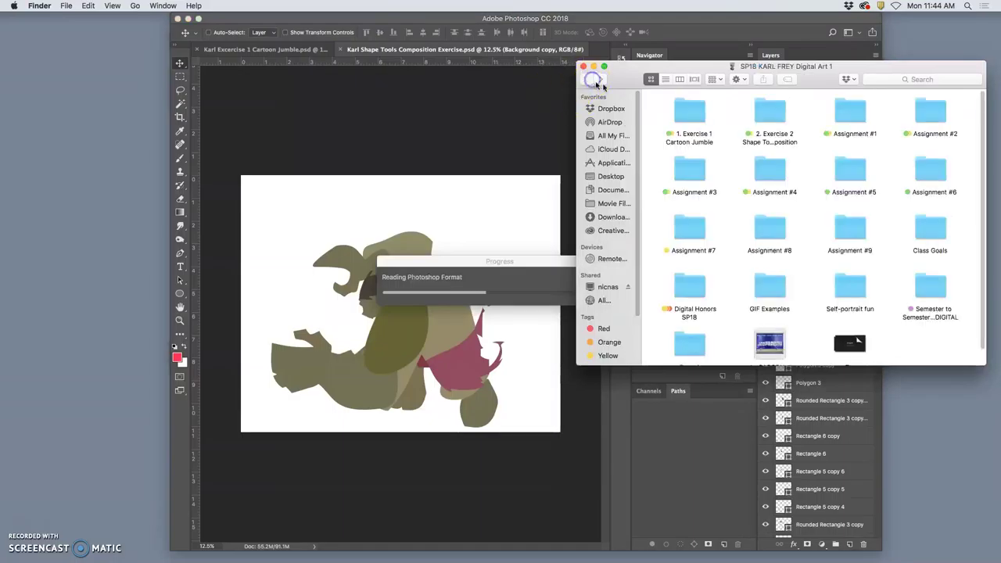
Open the Assignment #2 Creature Collage PSD and go back to the class folder.
double_click(932, 111)
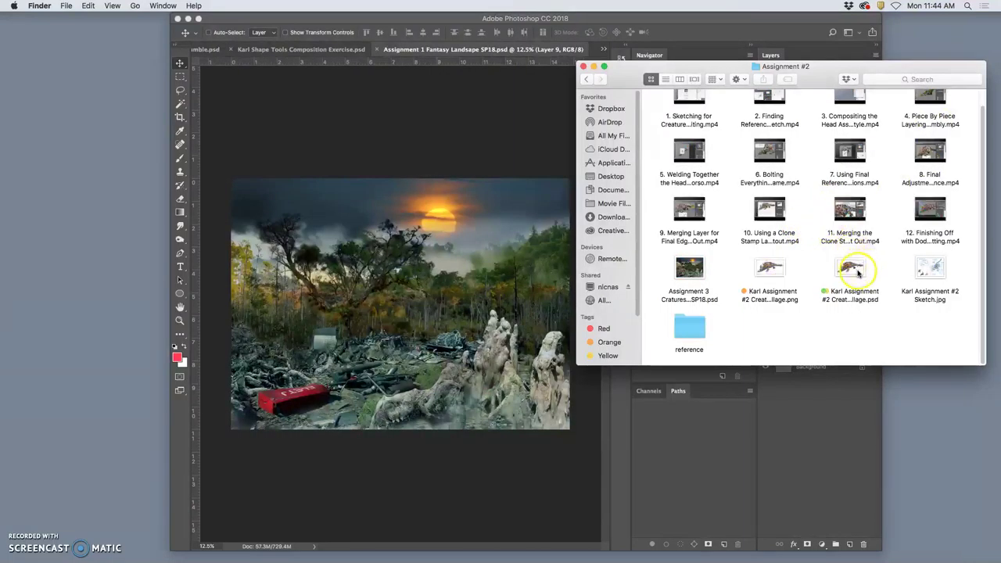
left_click_drag(858, 272, 858, 272)
left_click(894, 261)
left_click(586, 80)
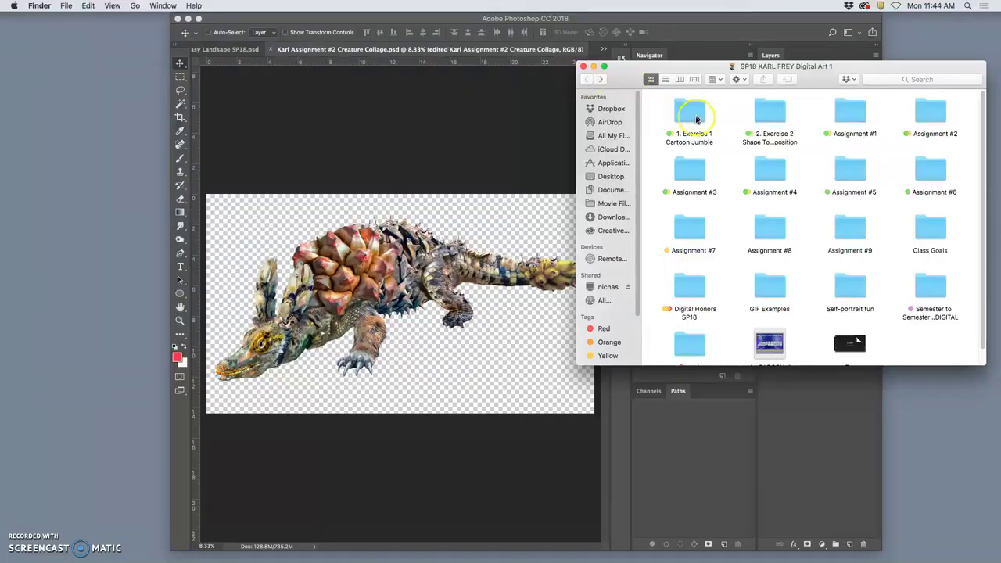
Open the Assignment #3 creature PSD in Photoshop and return to the class folder.
double_click(699, 165)
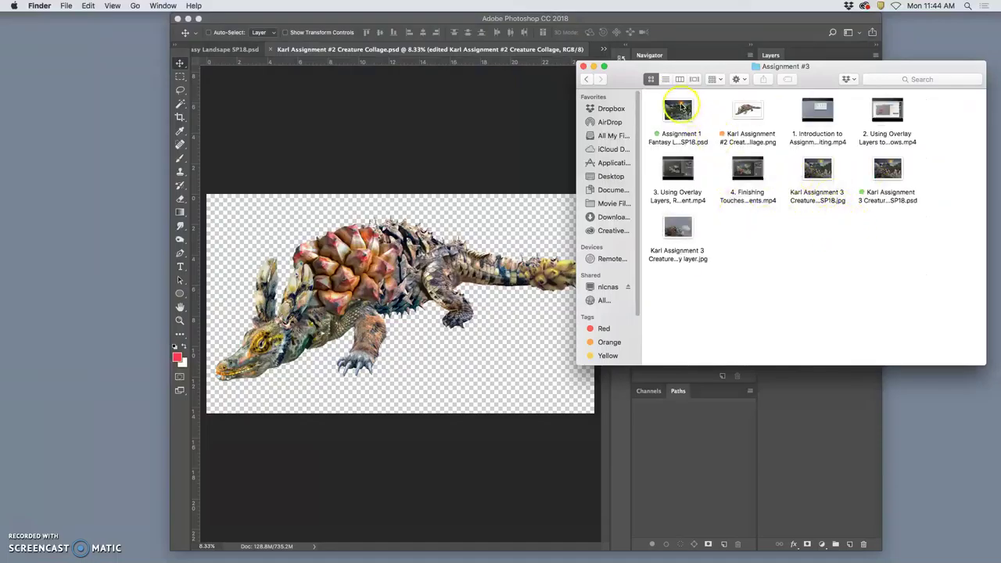
left_click(681, 112)
key("super+Tab")
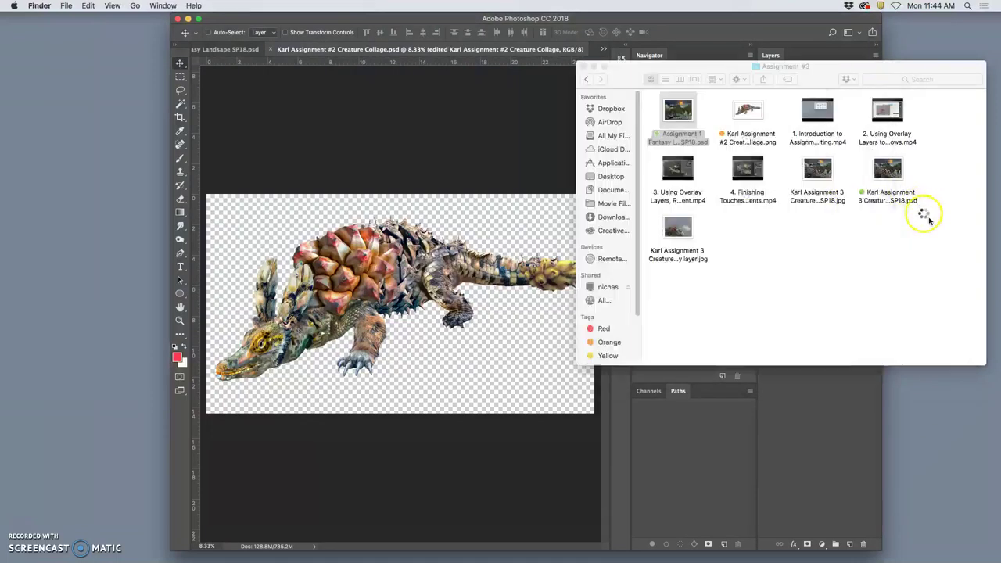
left_click(923, 208)
left_click(588, 81)
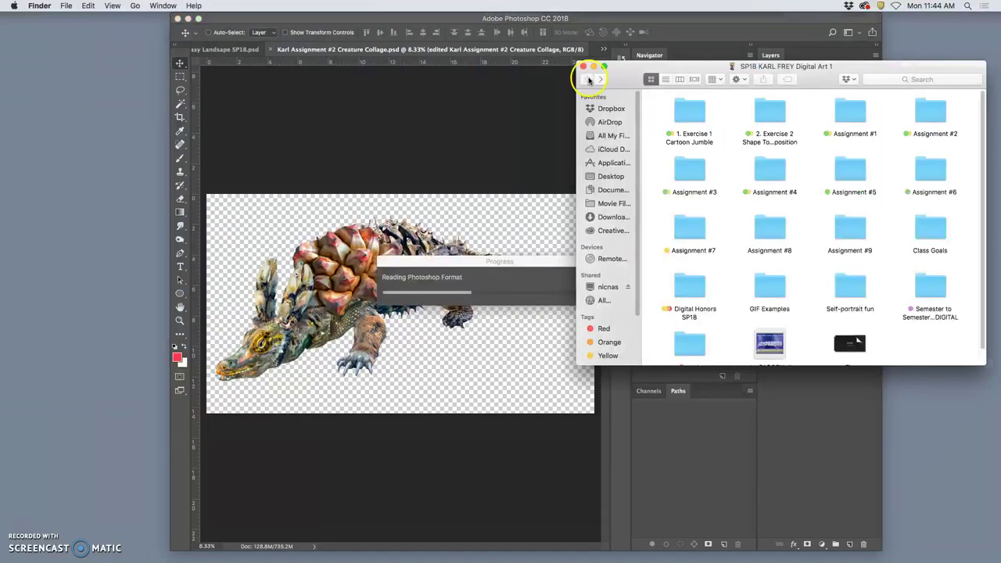
Open the Assignment #4 cloud composite PSD and go back to the class folder.
left_click(775, 171)
double_click(776, 170)
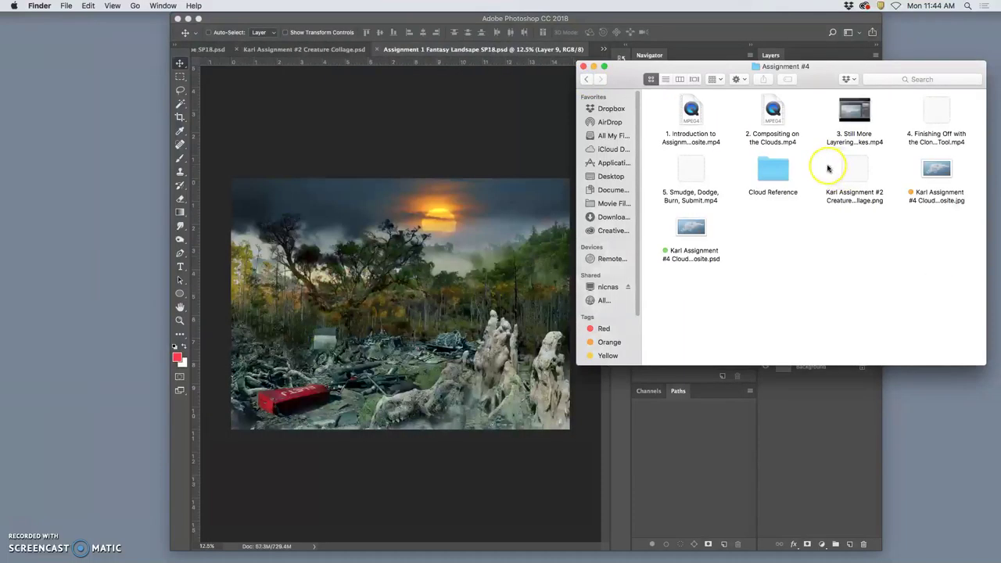
double_click(691, 229)
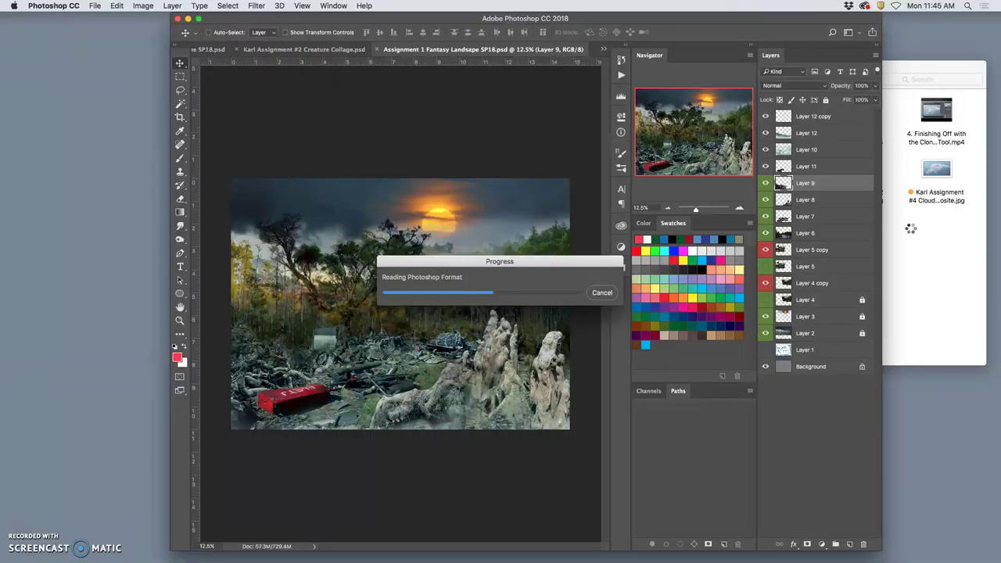
left_click(905, 232)
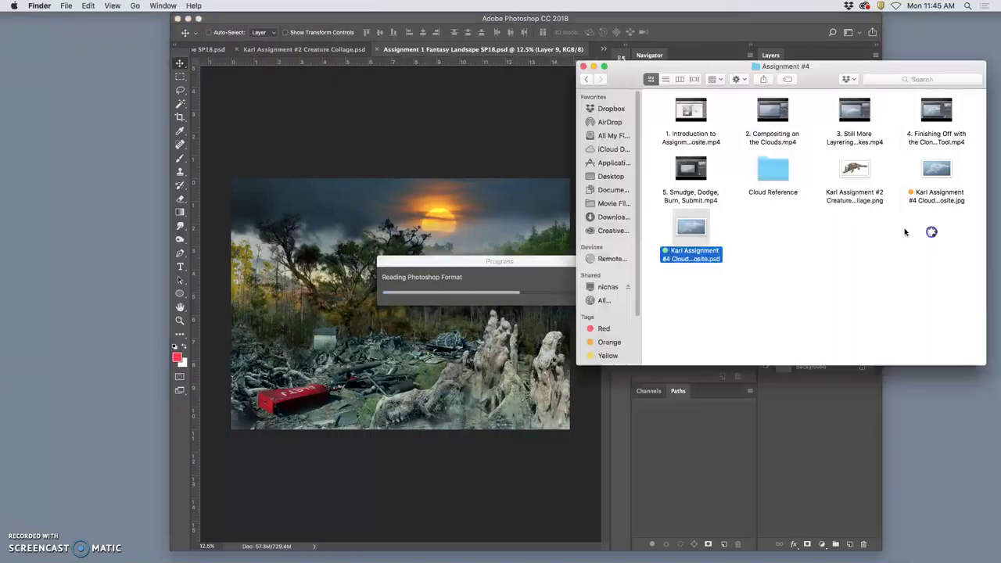
left_click(586, 79)
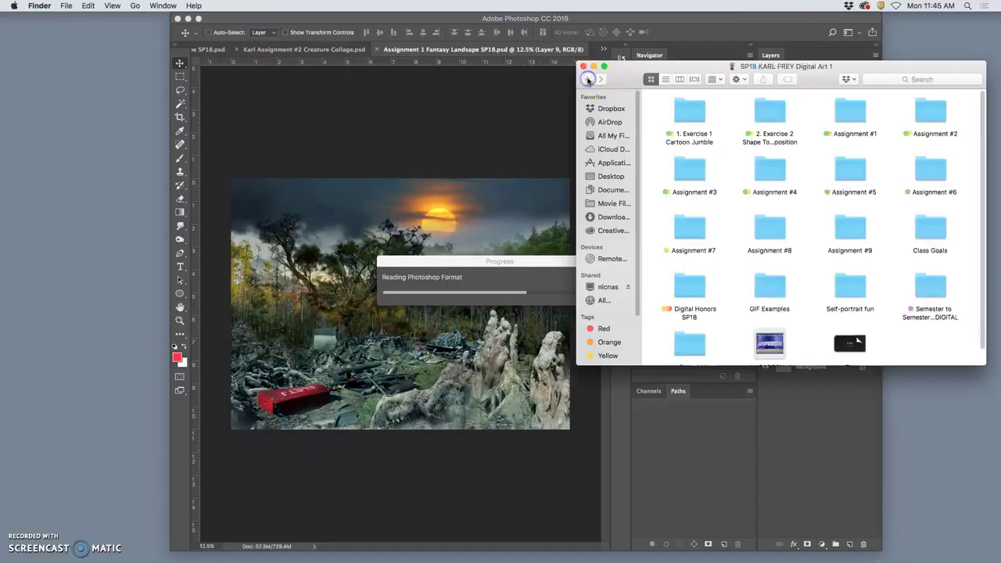
Open the Assignment 5 Final Storyboard PSD in Photoshop and return to the class folder.
double_click(853, 167)
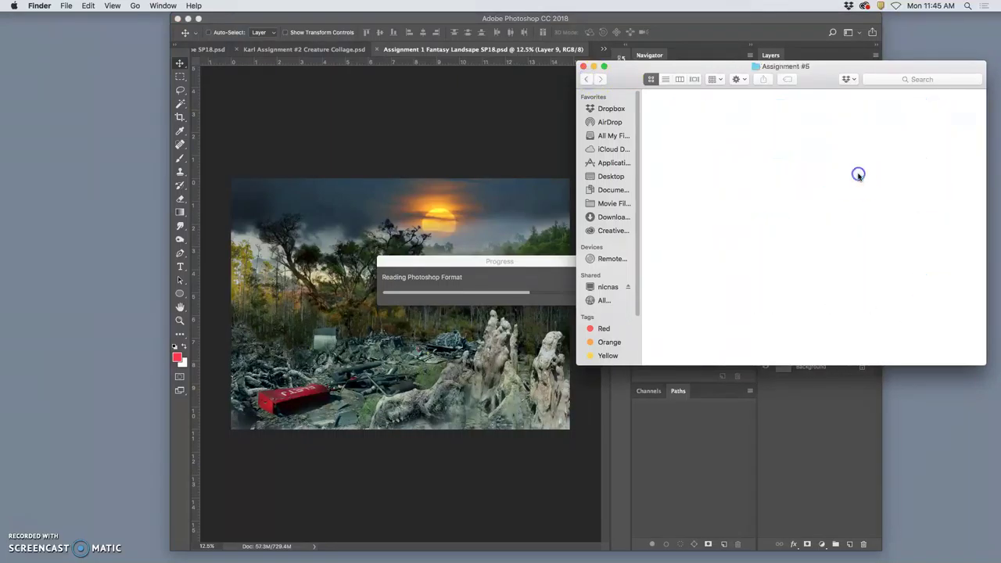
left_click(874, 181)
mouse_move(873, 181)
left_mouse_down()
mouse_move(871, 173)
mouse_move(831, 214)
left_mouse_up()
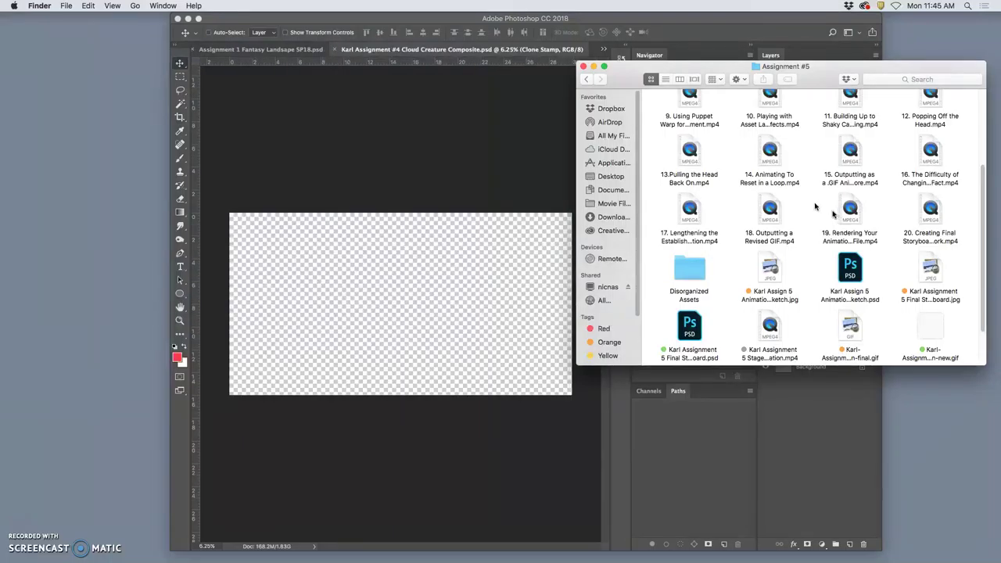
scroll(819, 227, "down", 3)
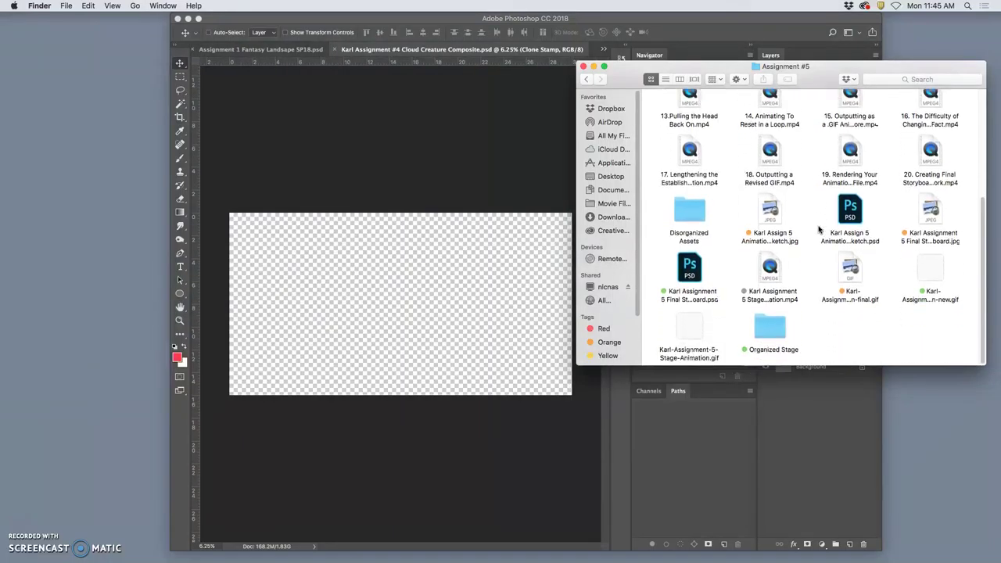
left_click(689, 273)
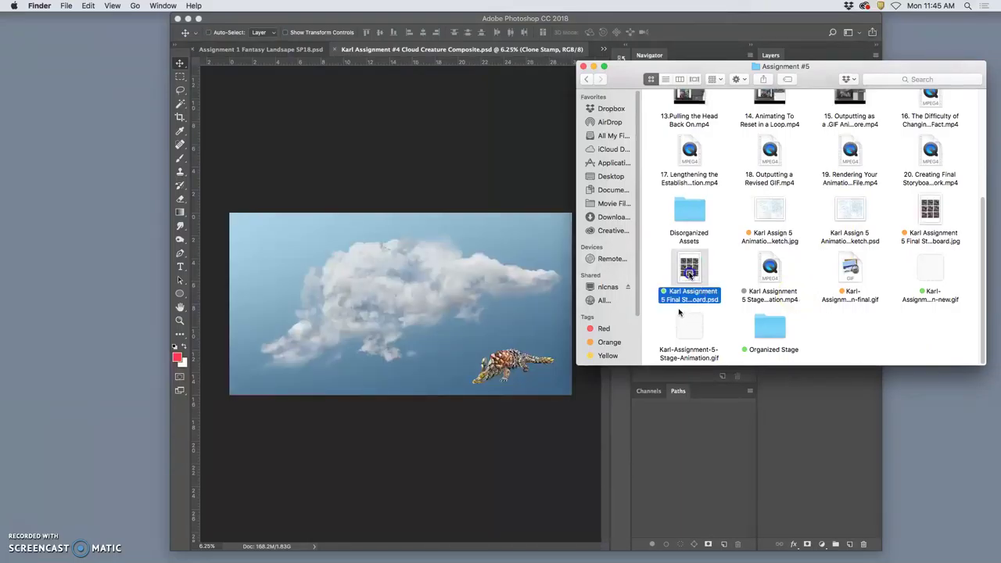
left_click(664, 291)
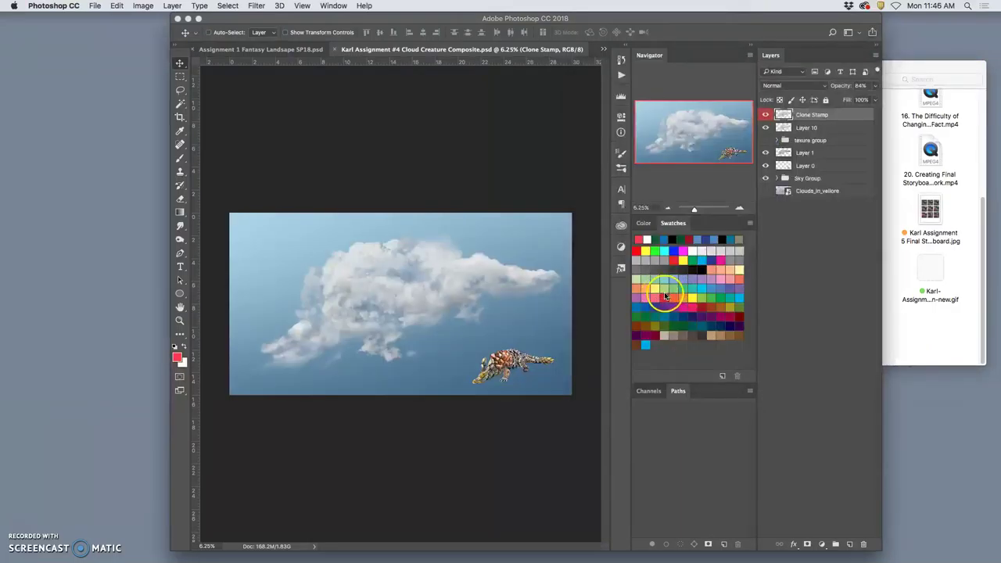
left_click(900, 141)
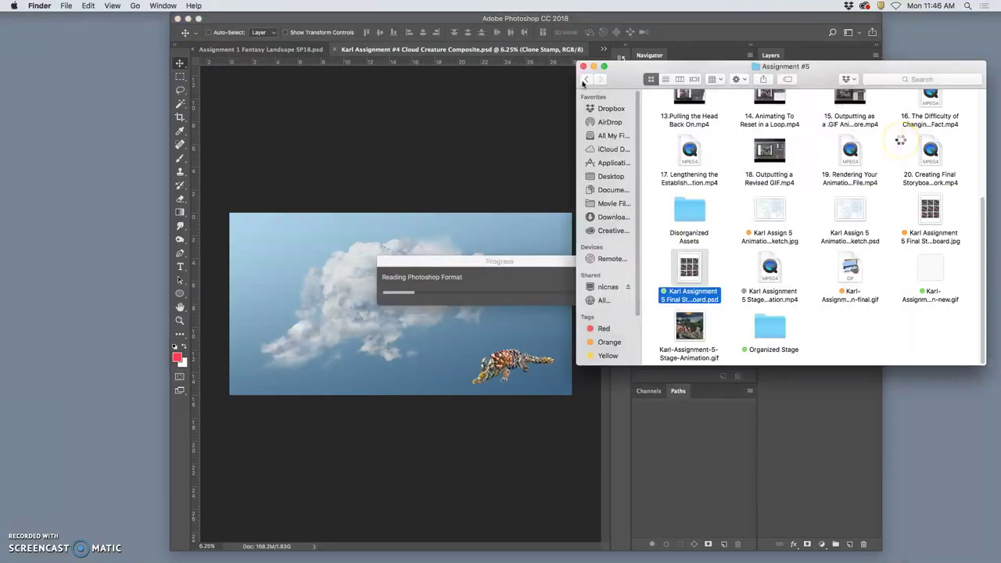
key("super+bracketleft")
Open the Assignment #6 folder and scroll down to its logo files.
left_click(933, 175)
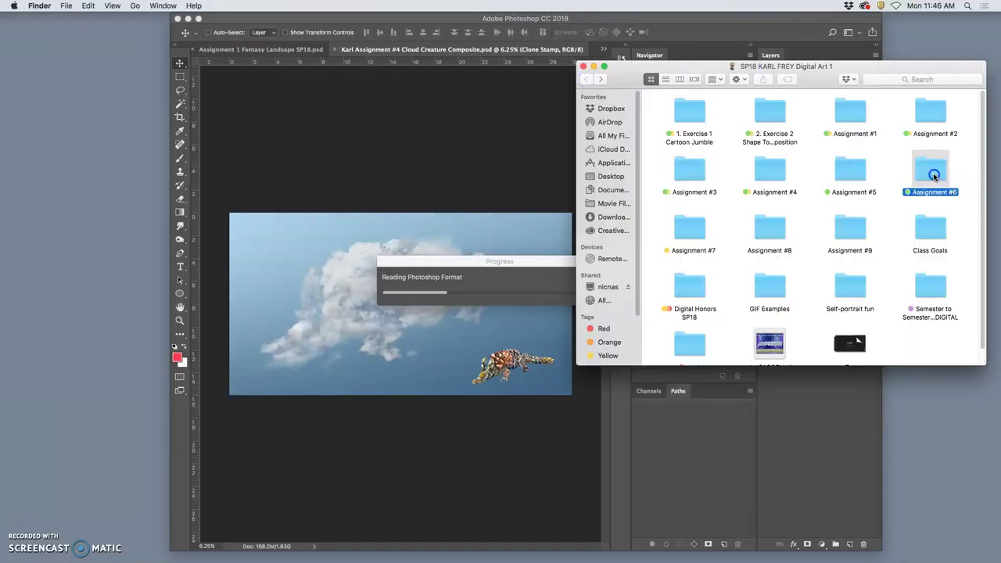
double_click(934, 175)
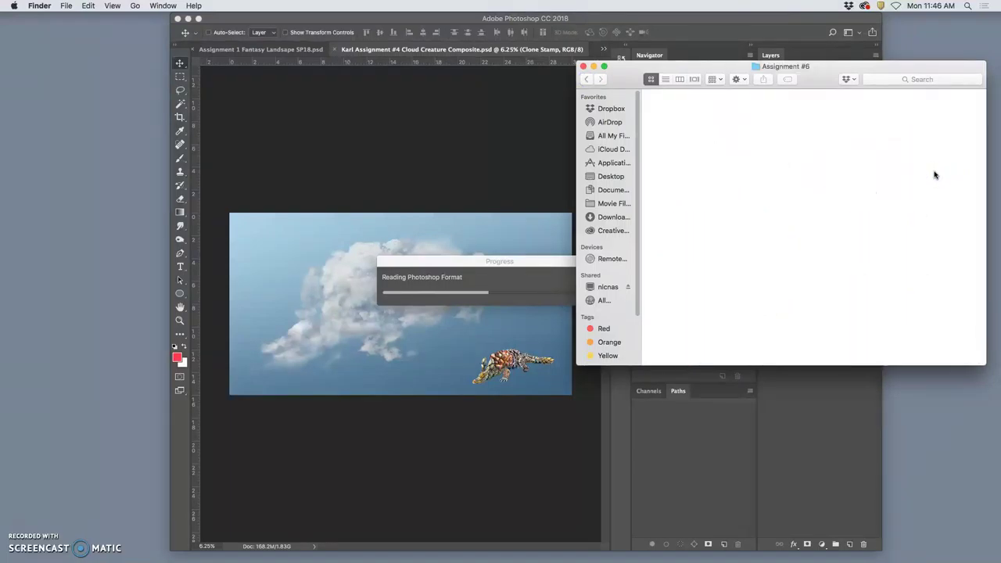
left_click(909, 166)
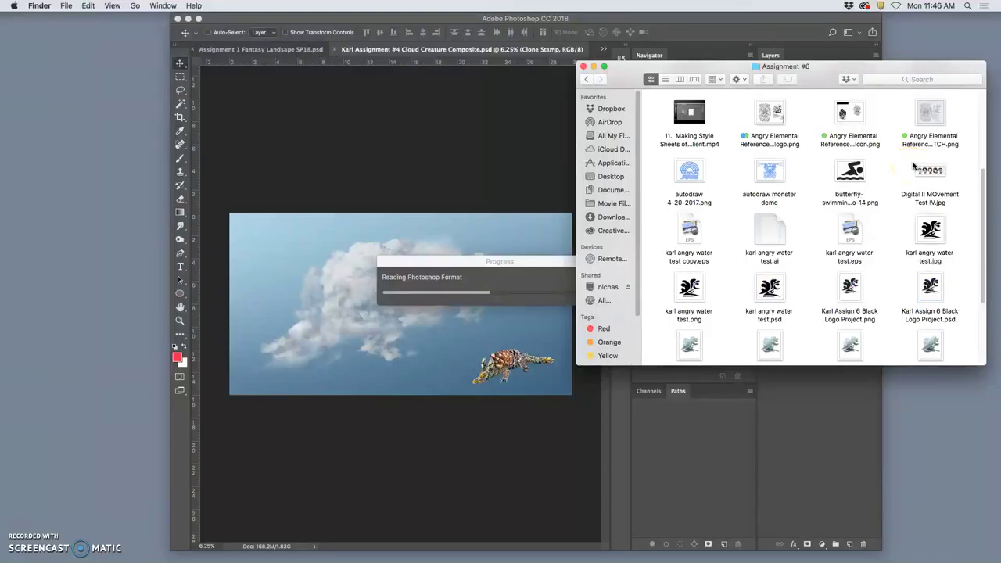
scroll(912, 166, "down", 3)
scroll(913, 165, "down", 1)
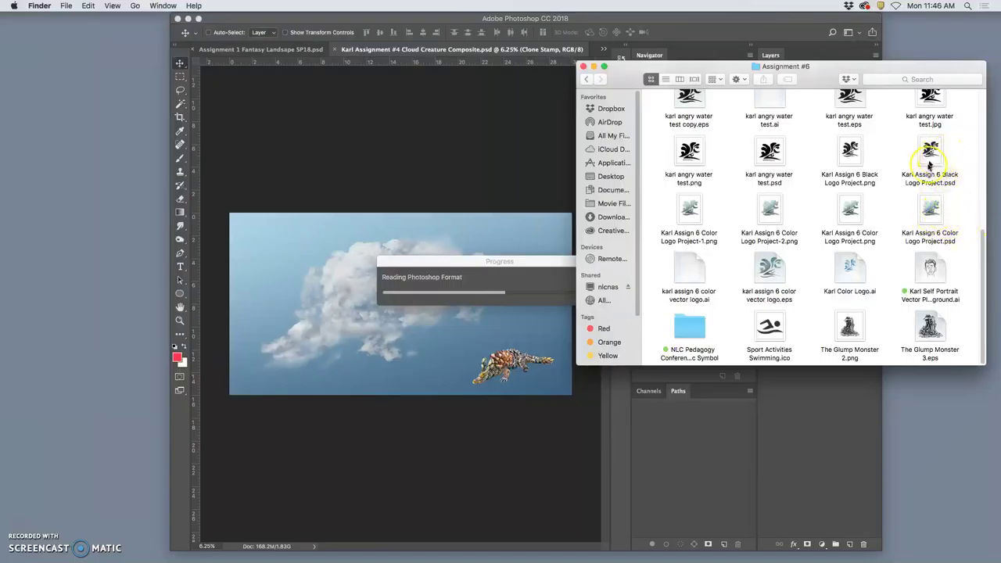
Give the Assign 6 Color Logo Project PSD a green Finder tag.
right_click(931, 233)
left_click(796, 423)
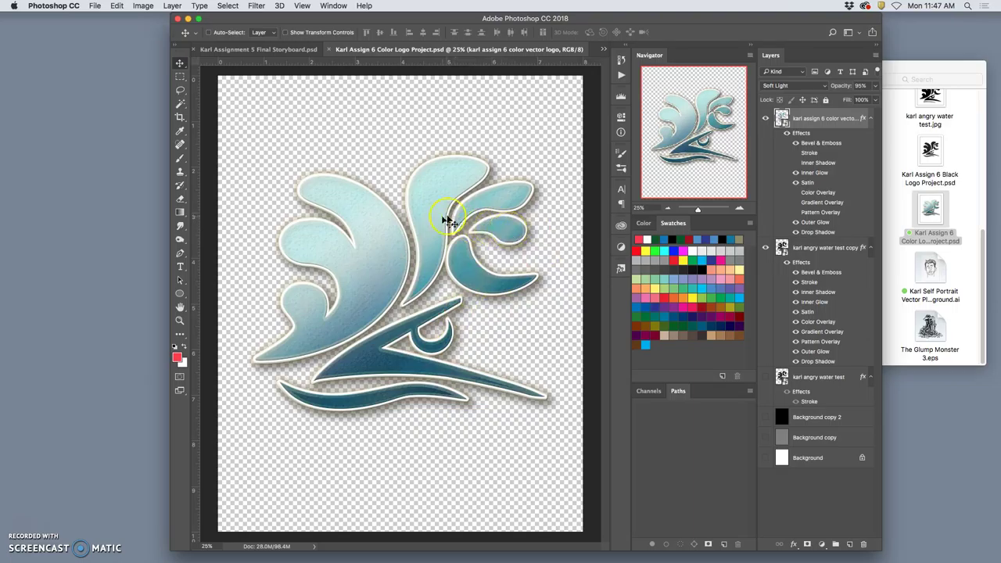
Compare the logo by toggling the top layer, angry water test copy layer and its effects.
left_click(765, 118)
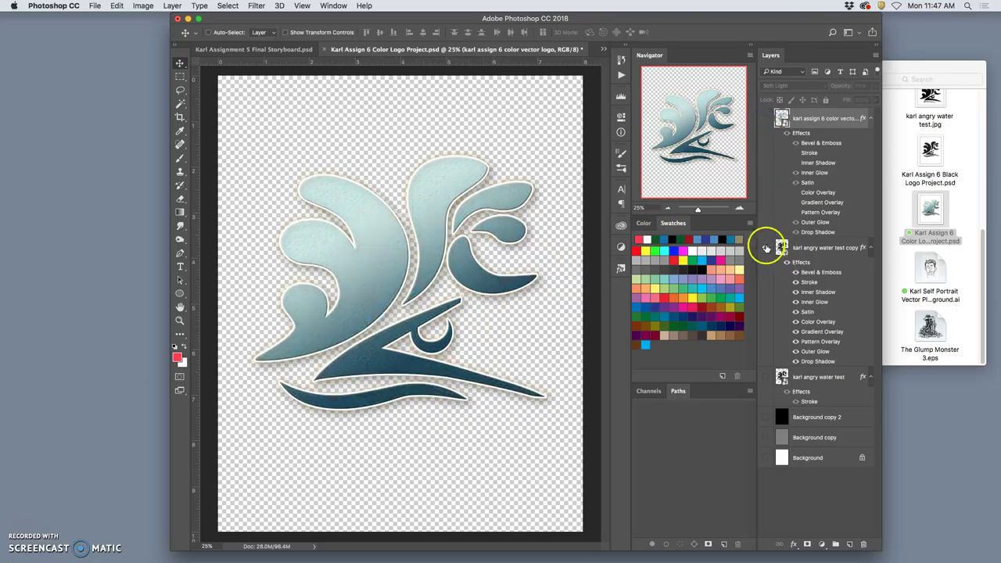
left_click(765, 118)
left_click(766, 248)
left_click(765, 248)
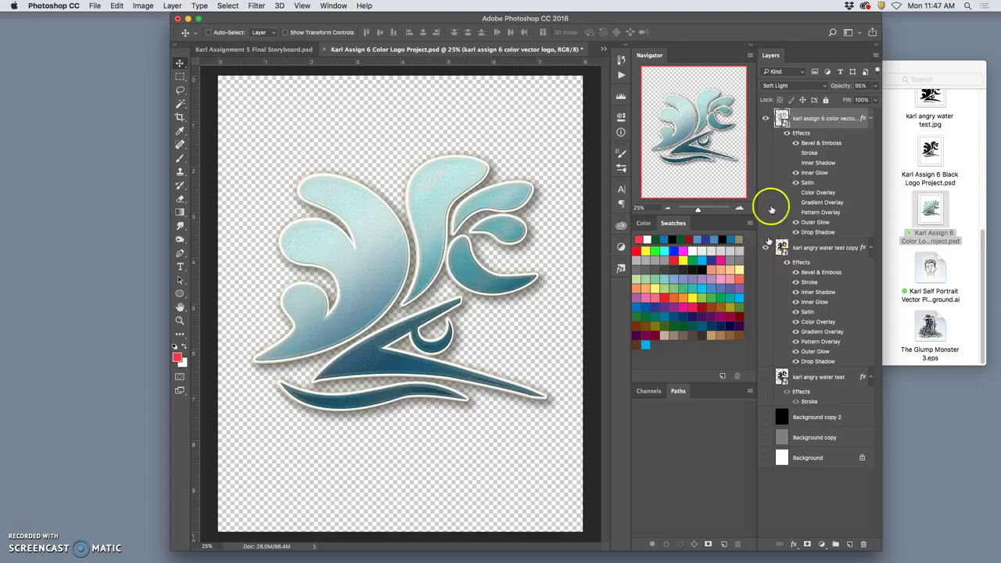
left_click(765, 118)
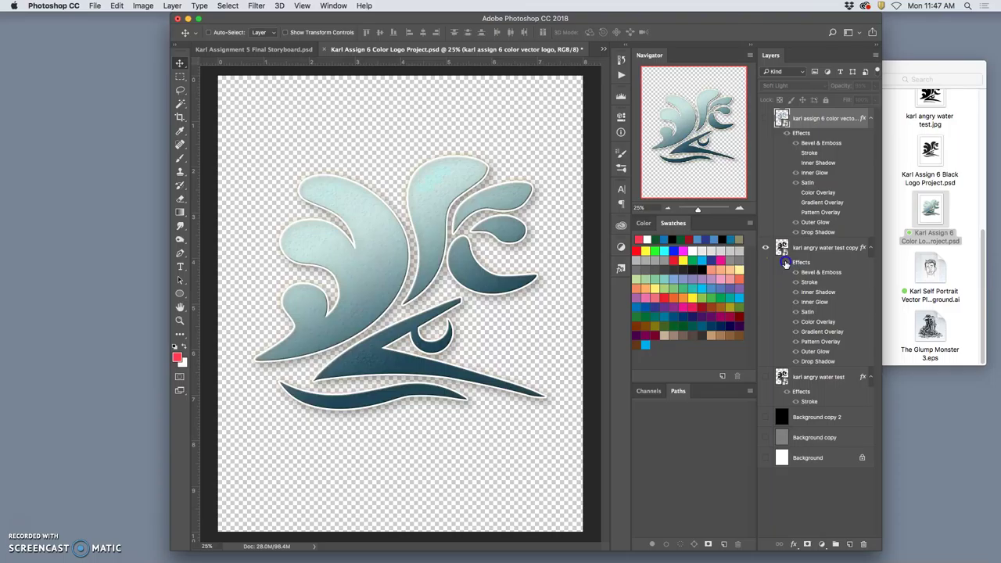
left_click(786, 262)
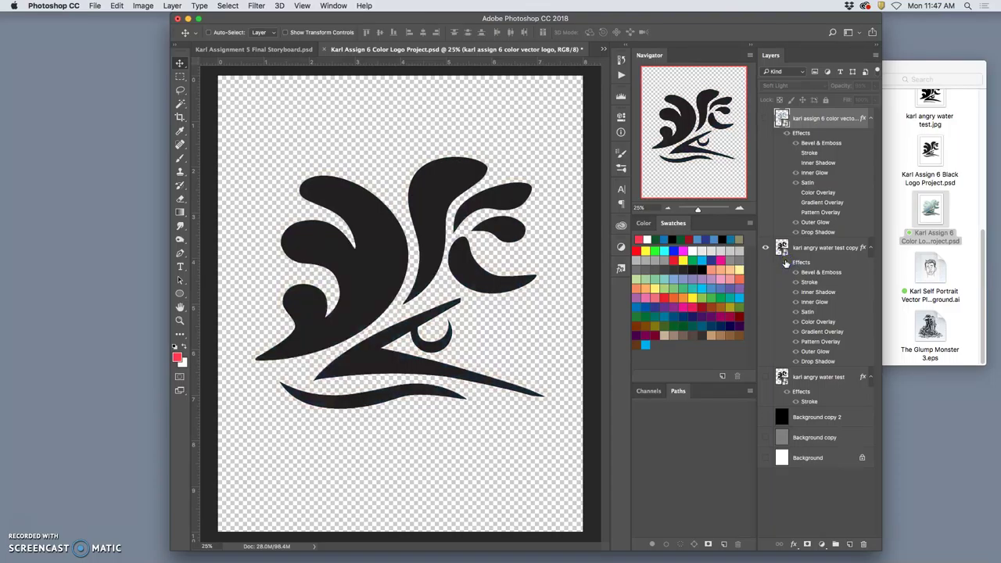
left_click(786, 263)
left_click(787, 262)
left_click(786, 263)
Turn on the white Background layer and recheck the logo layers with all effects visible.
left_click(765, 458)
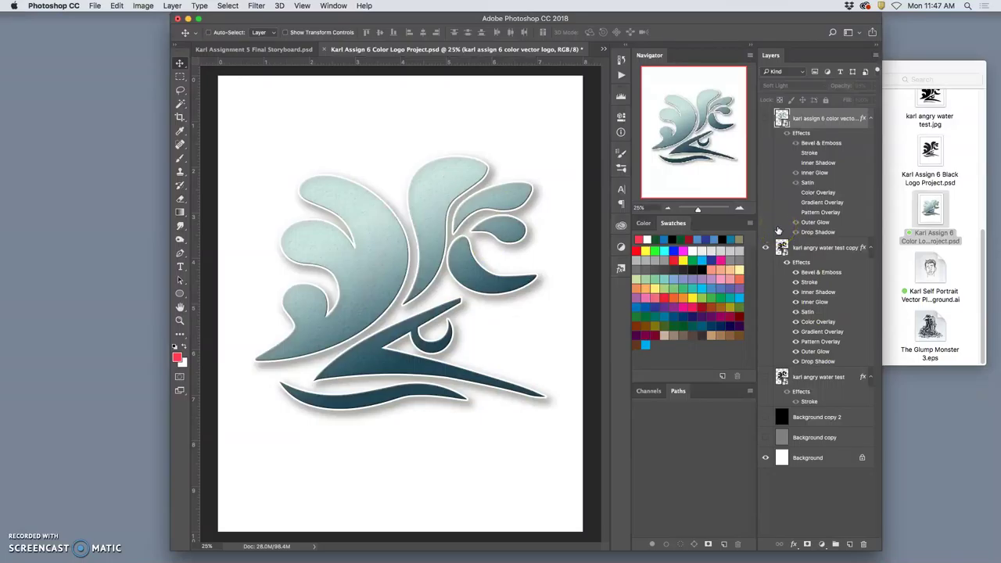
left_click(766, 118)
left_click(766, 118)
left_click(786, 263)
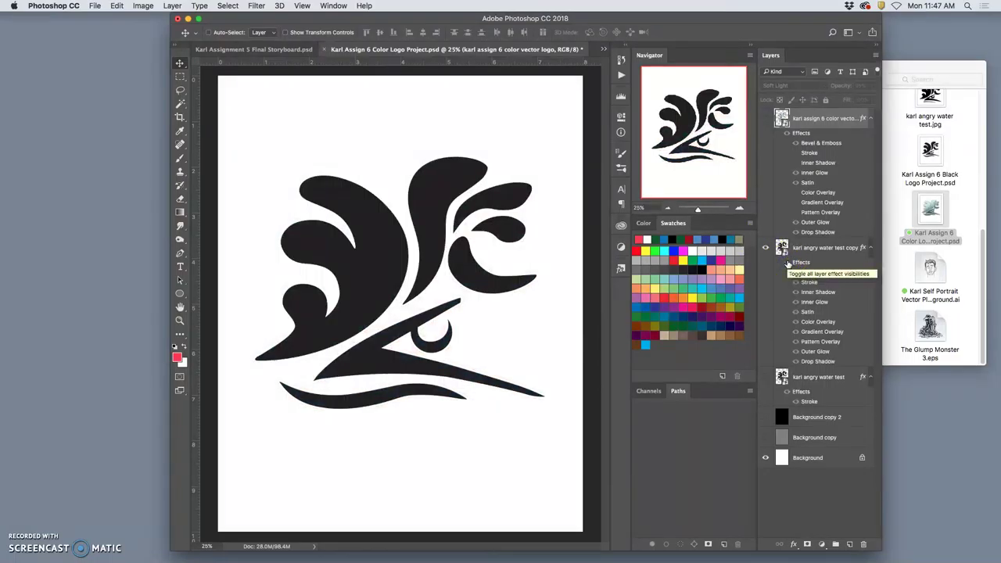
left_click(786, 264)
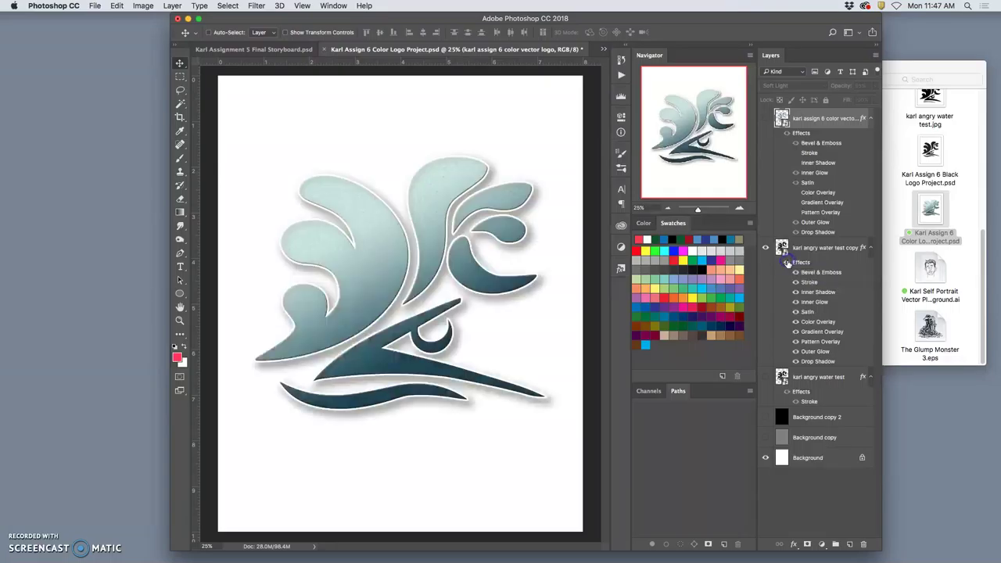
left_click(766, 119)
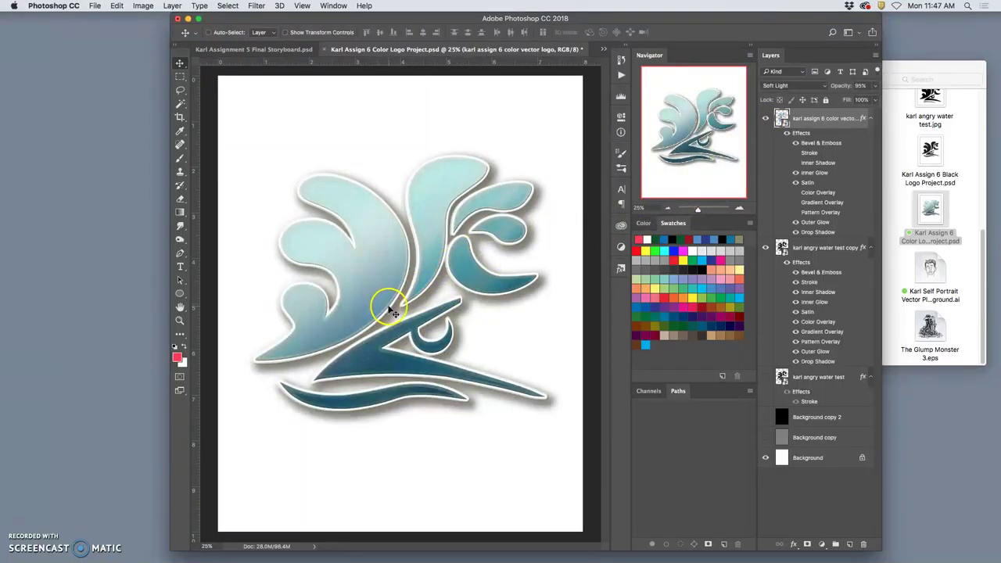
left_click(765, 248)
left_click(765, 248)
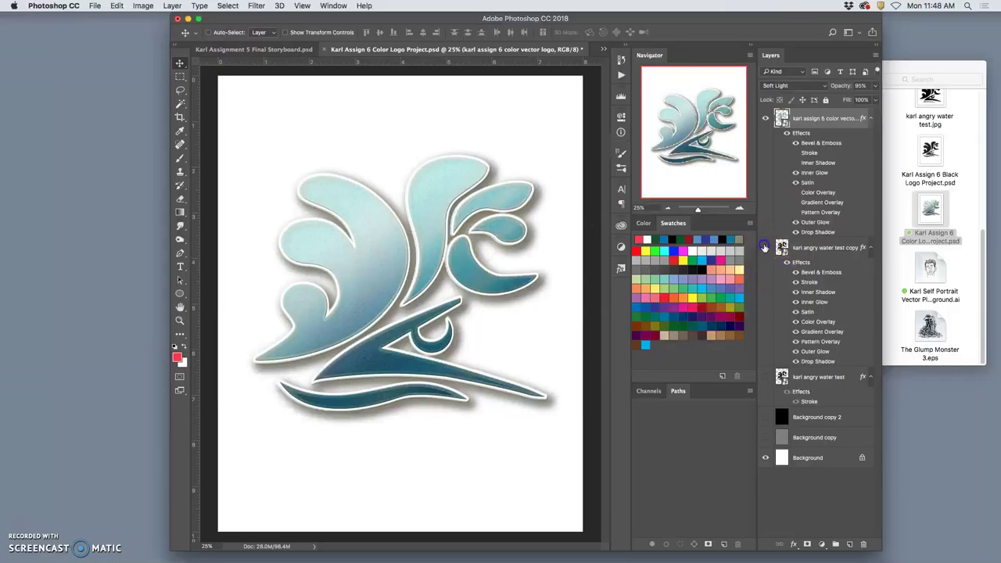
left_click(765, 247)
left_click(766, 248)
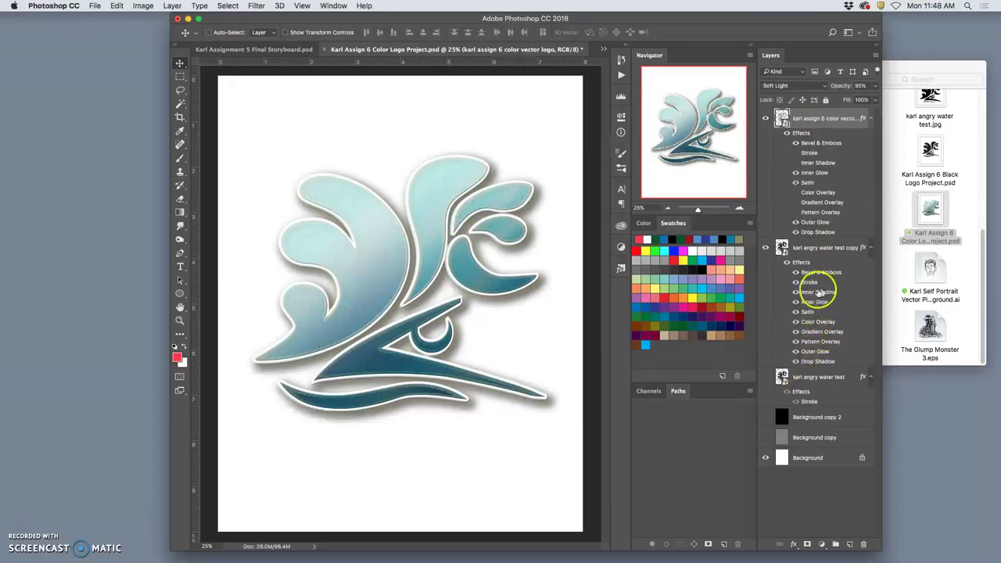
left_click(787, 263)
left_click(787, 264)
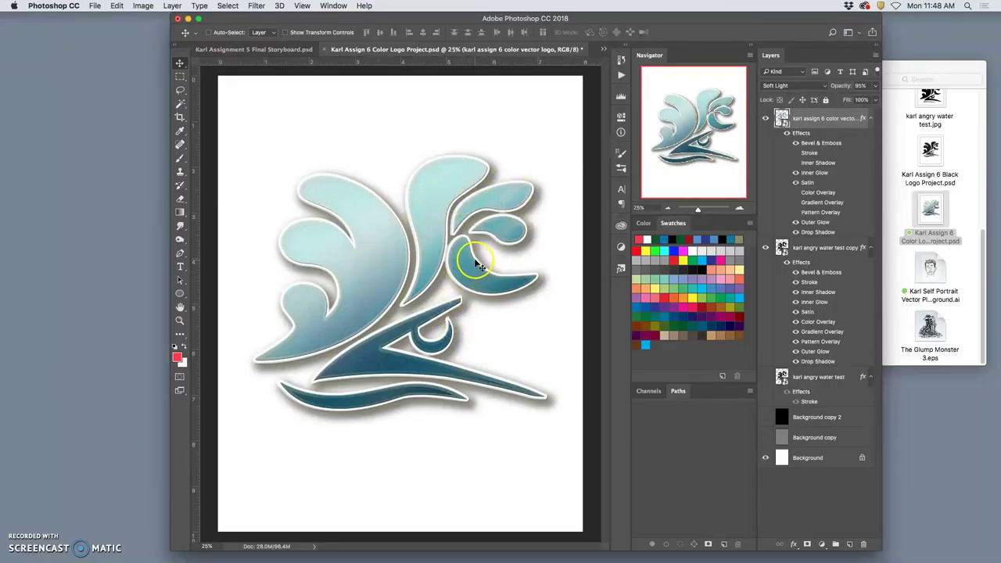
left_click(96, 6)
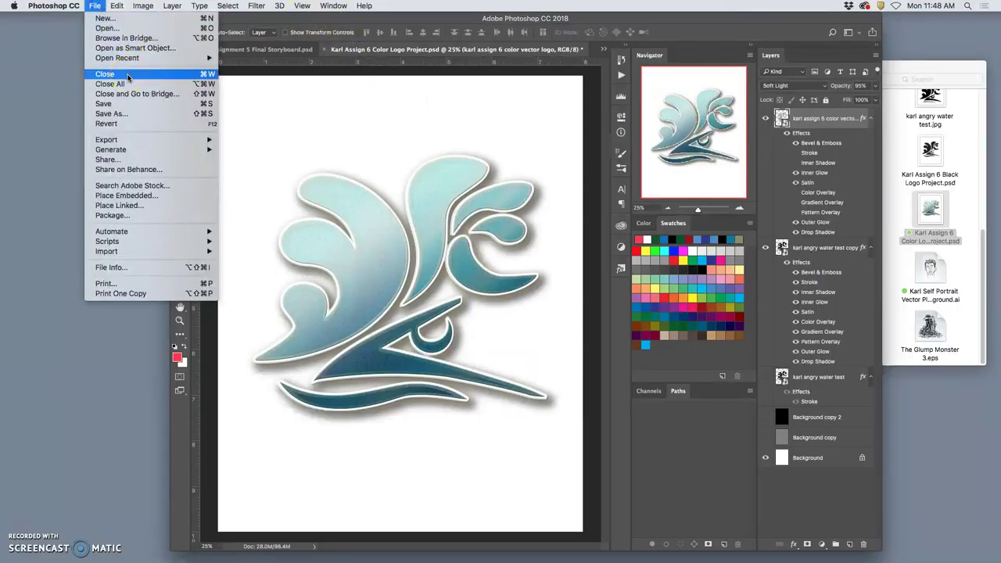
left_click(559, 75)
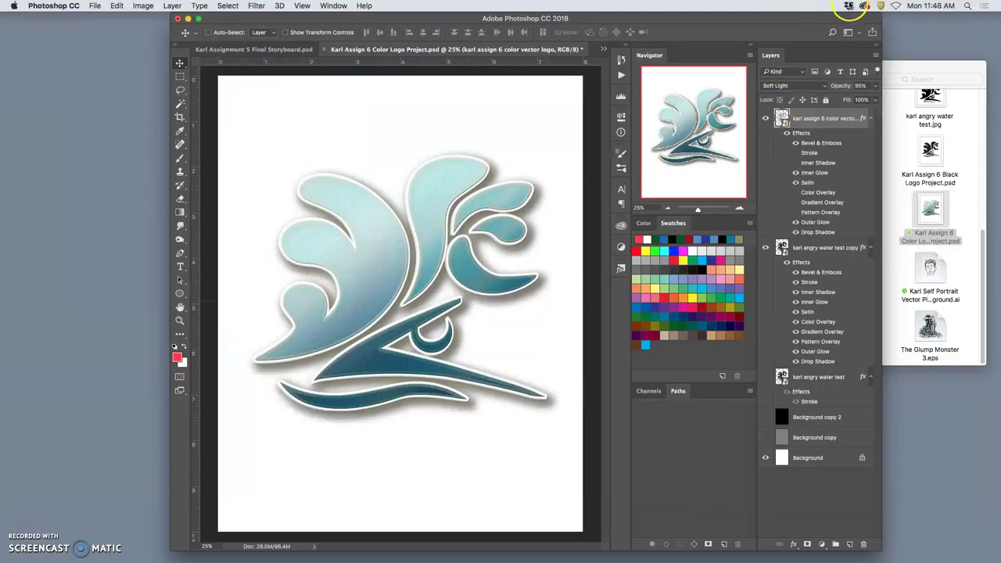
Go to the Dropbox website in a new Chrome tab.
mouse_move(251, 547)
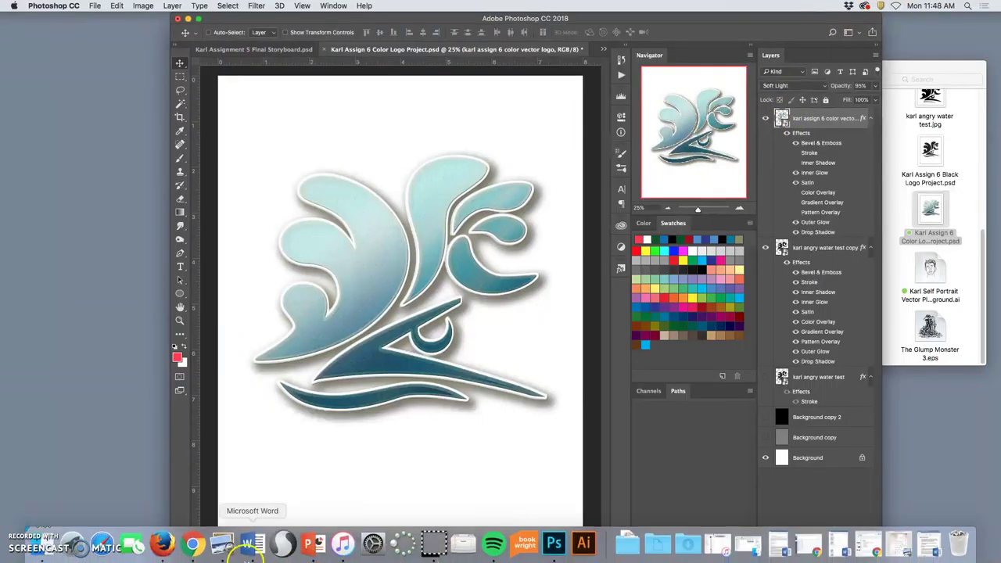
left_click(190, 547)
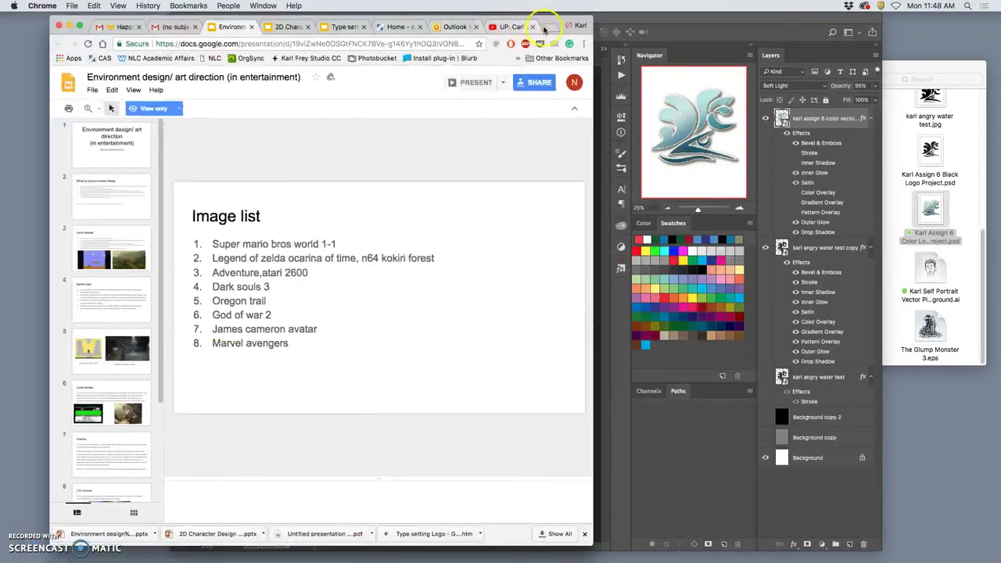
left_click(546, 29)
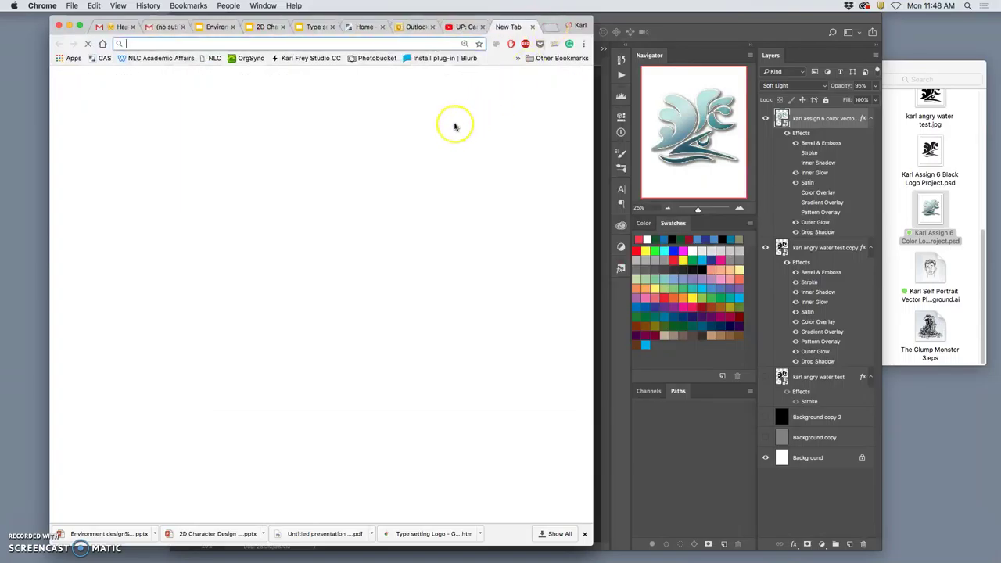
type("dropbox.com")
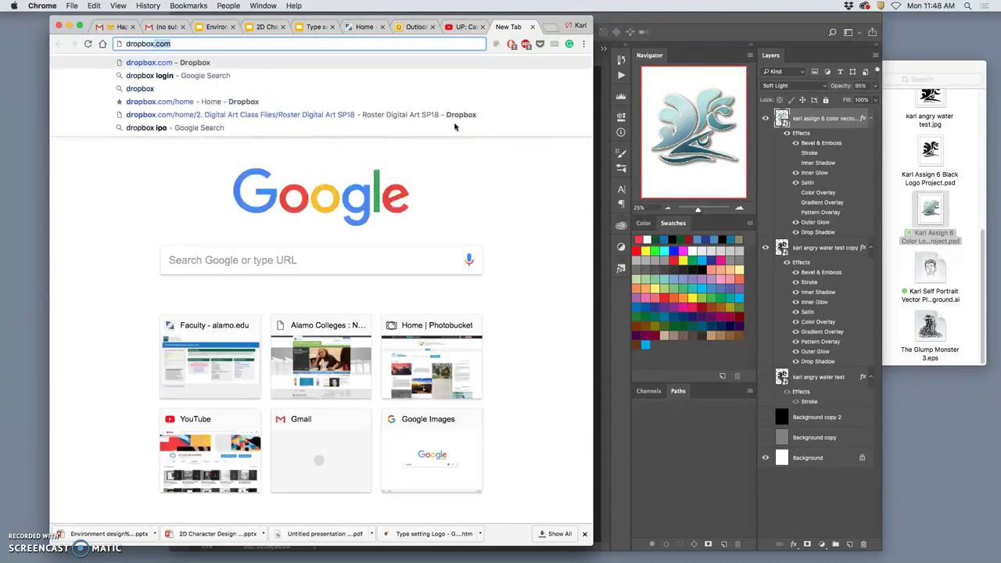
key("Return")
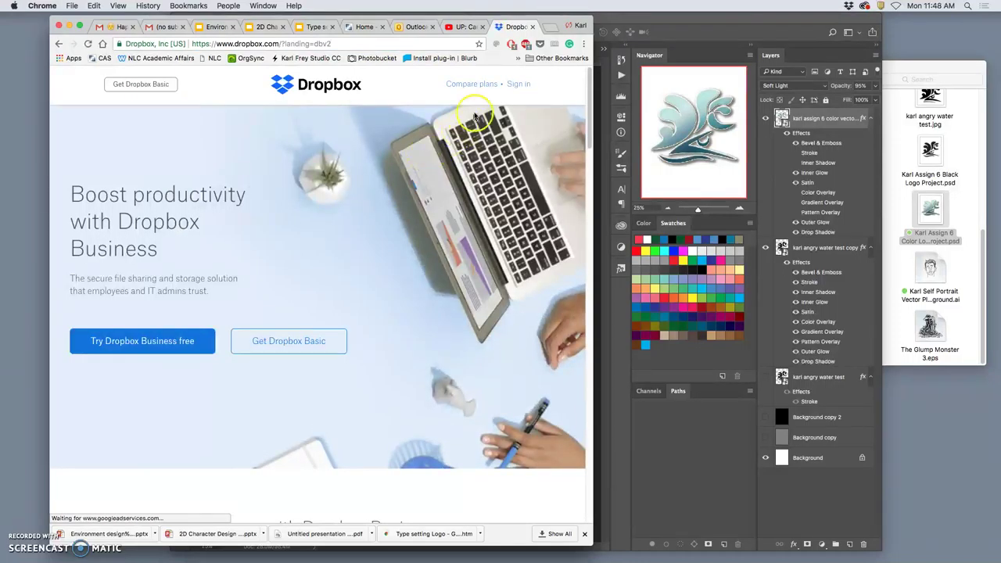
Sign in to Dropbox with the class account's e-mail and password.
left_click(516, 84)
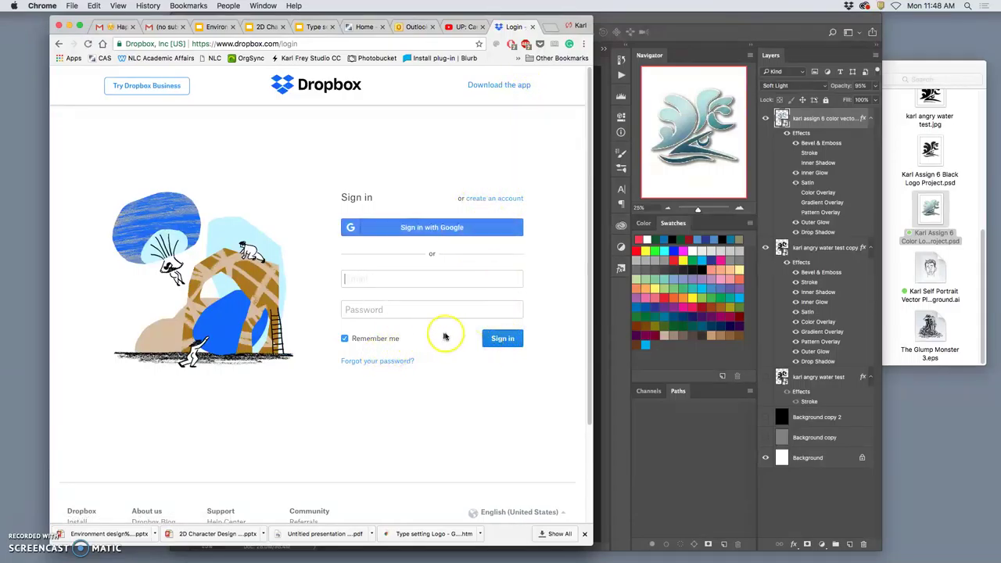
left_click(391, 280)
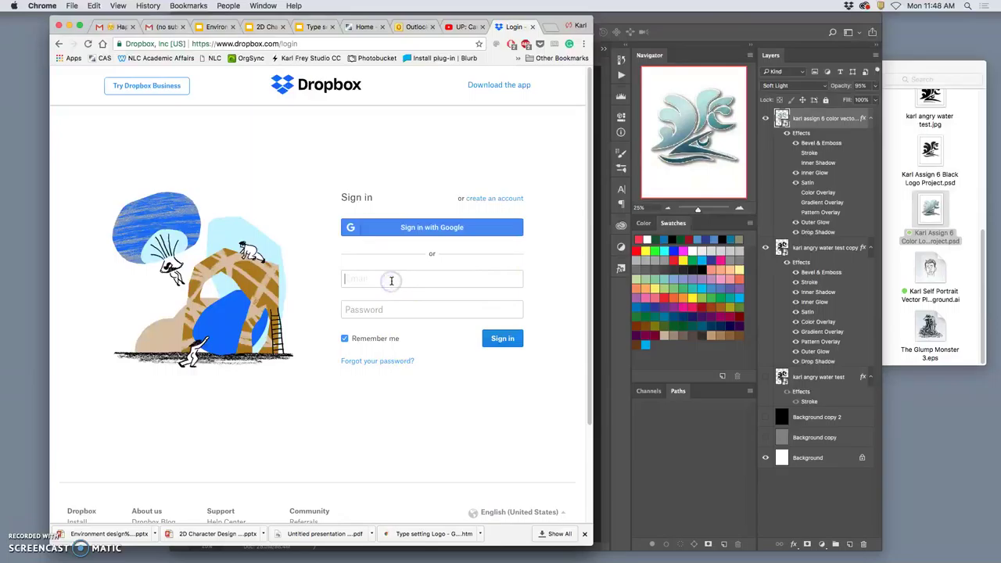
type("n")
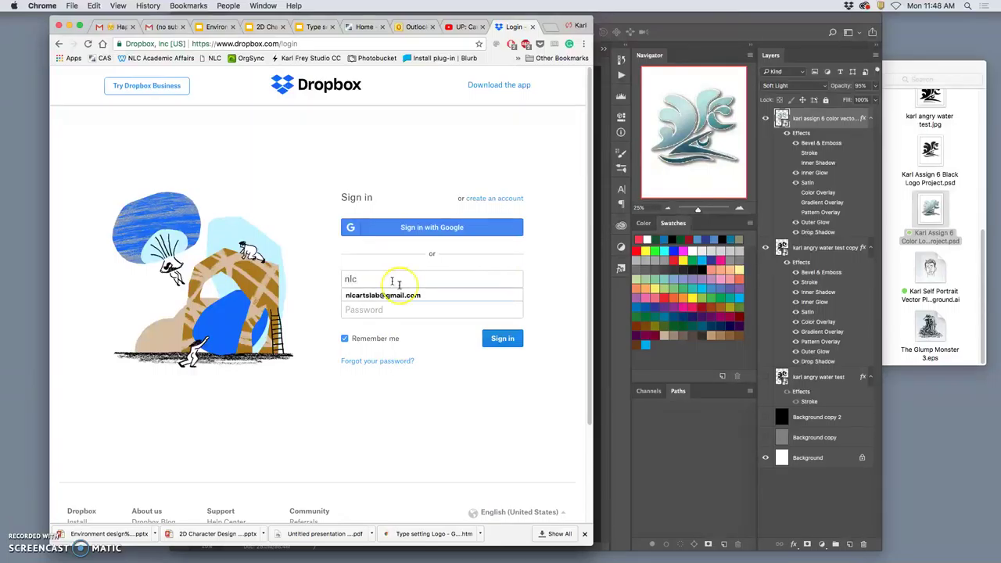
type("lc")
left_click(395, 295)
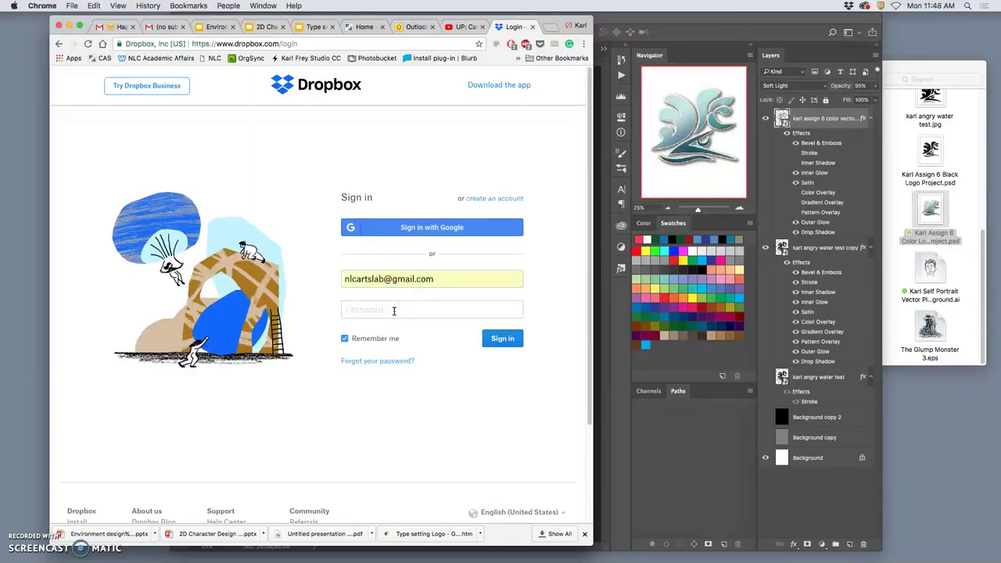
left_click(394, 310)
type("••••••••••")
left_click(502, 338)
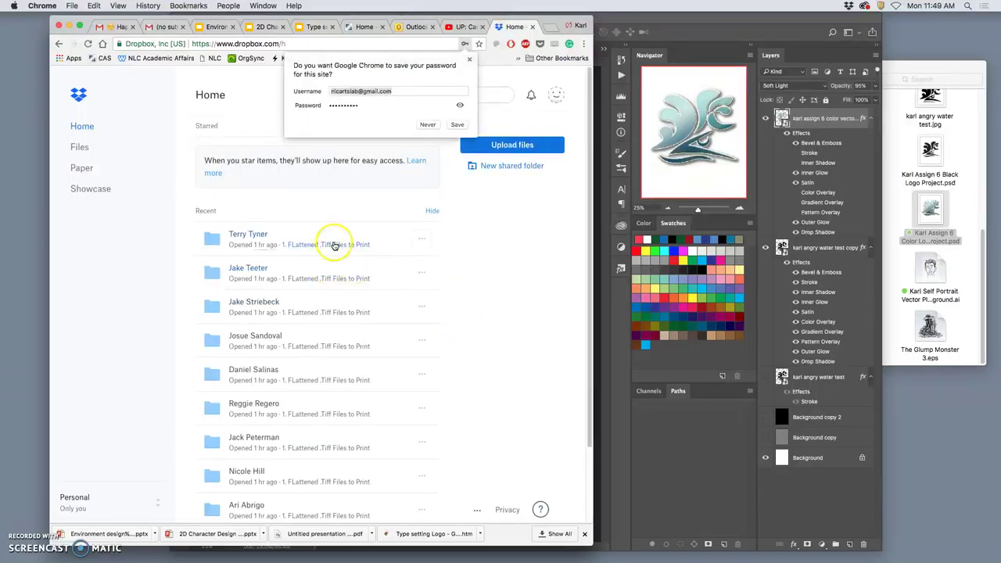
Browse Files > 1. Digital Art Class Files > 1. FLattened .Tiff Files to Print and open the 0. Instructions PDF.
left_click(86, 129)
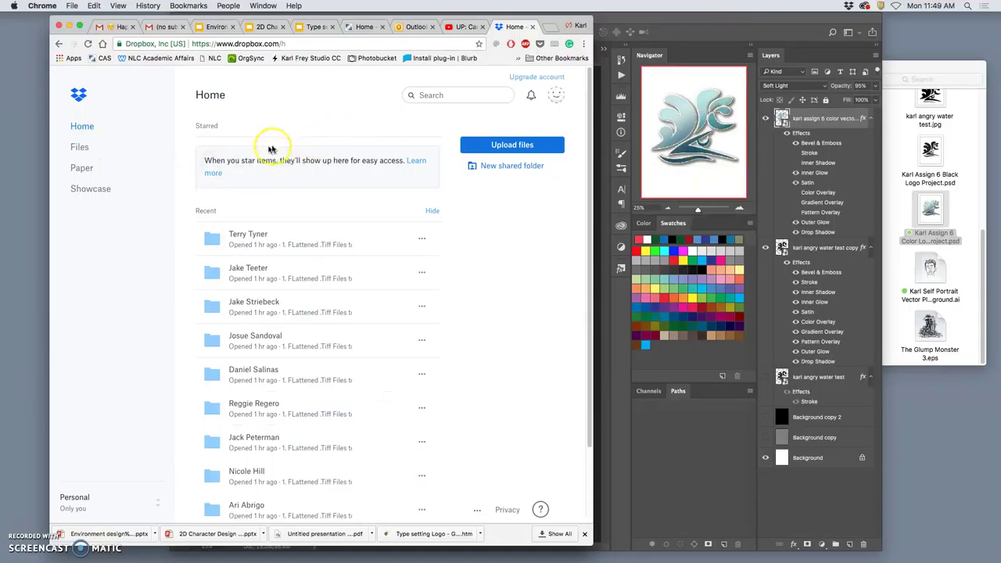
left_click(83, 148)
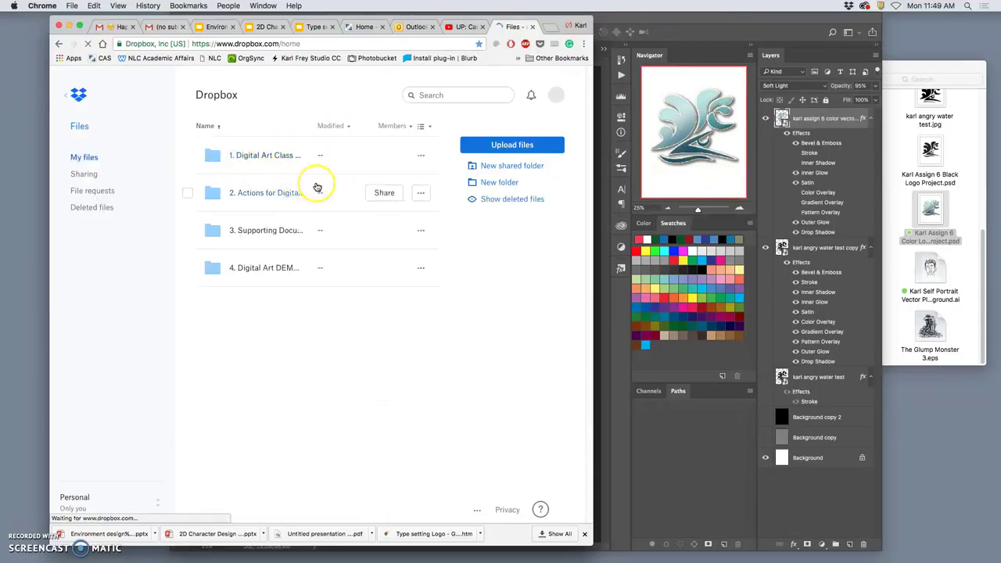
left_click(260, 159)
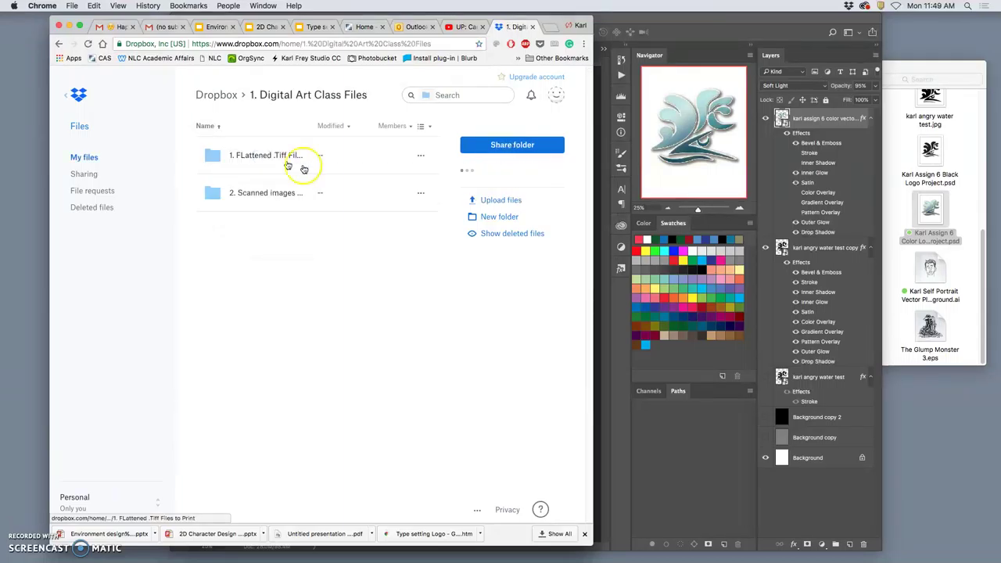
left_click(262, 156)
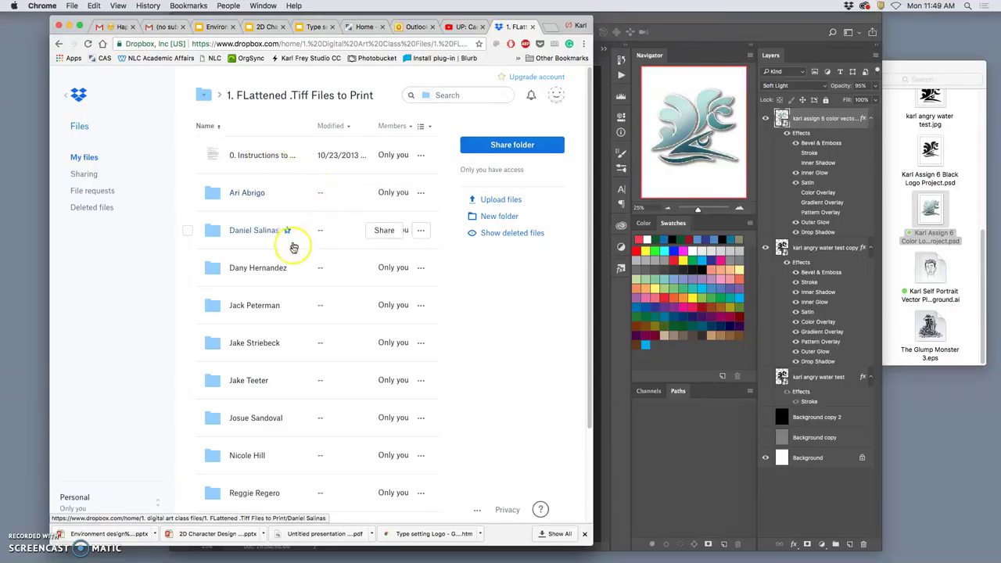
scroll(290, 235, "down", 1)
scroll(275, 383, "down", 2)
scroll(273, 389, "up", 3)
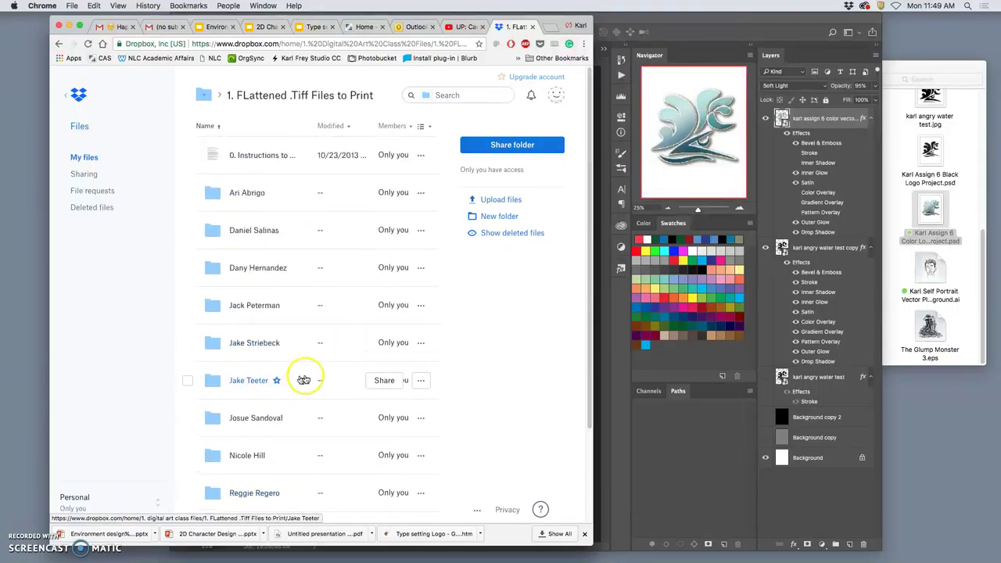
left_click(259, 156)
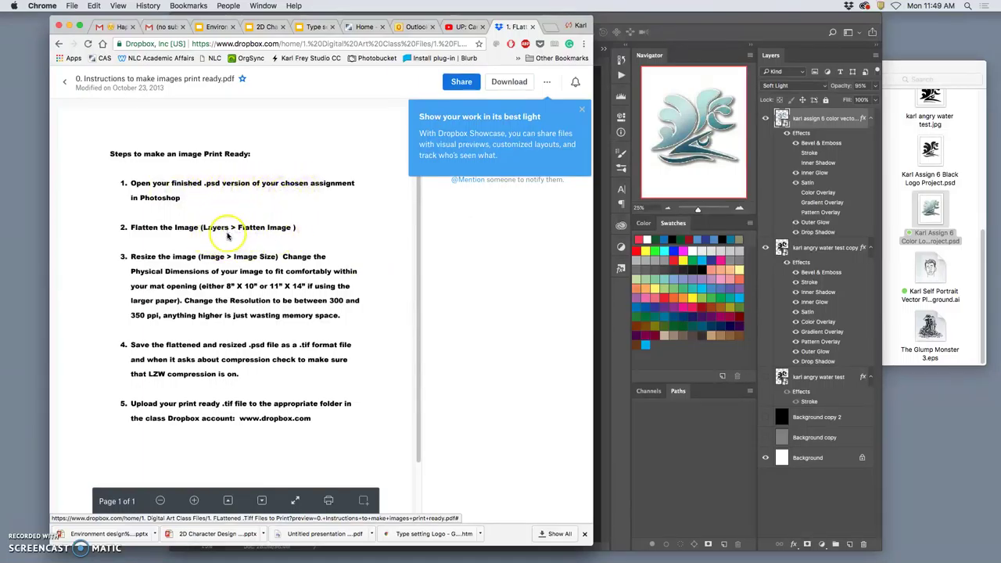
Flatten the Assign 6 Color Logo Project with Layer > Flatten Image, discarding hidden layers.
left_click(599, 214)
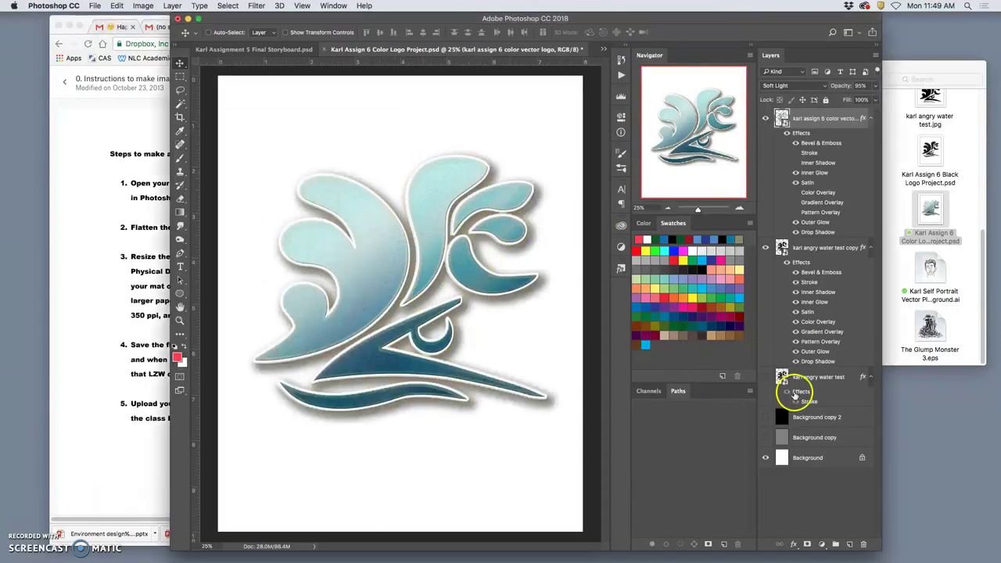
left_click(766, 458)
left_click(766, 459)
left_click(766, 458)
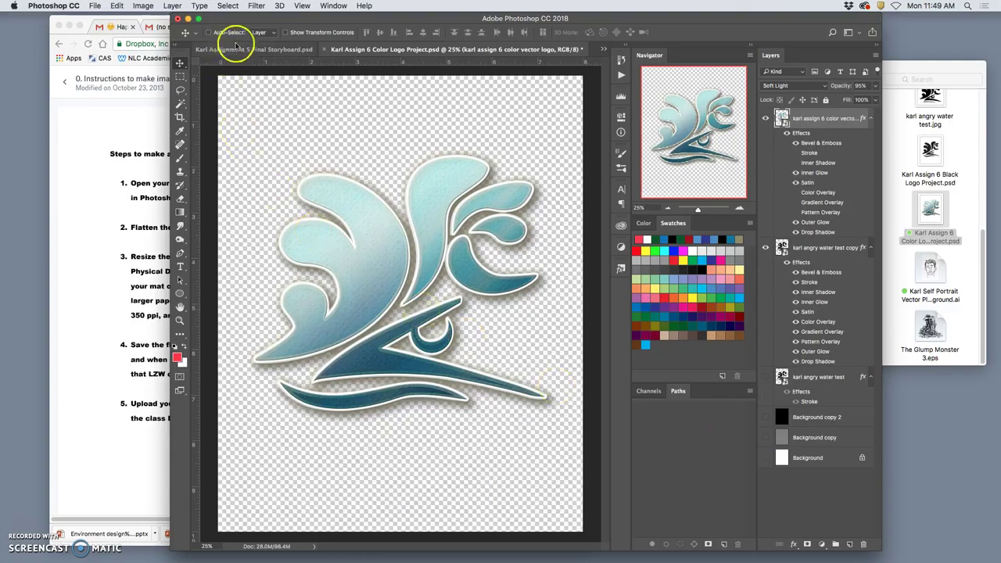
left_click(173, 6)
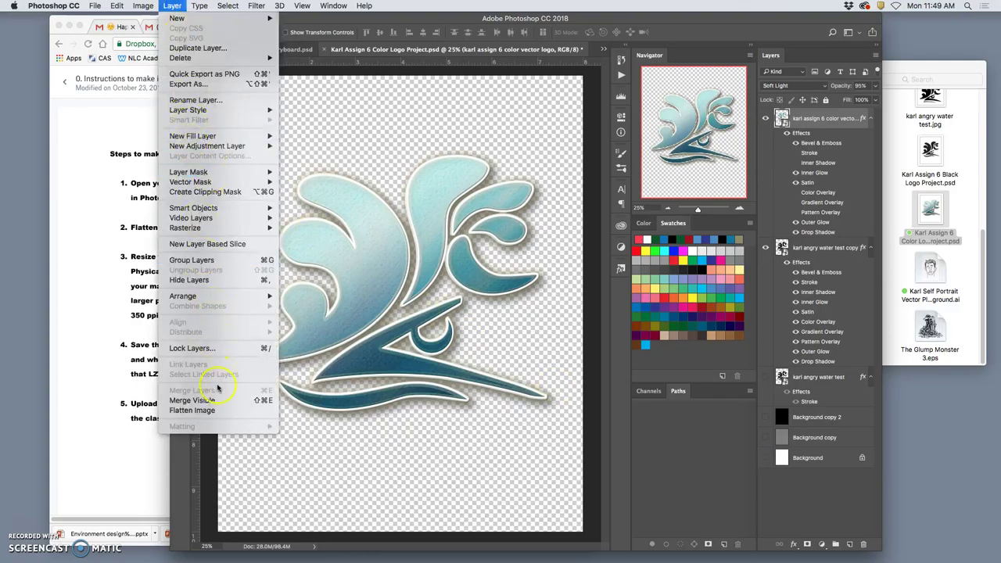
left_click(210, 412)
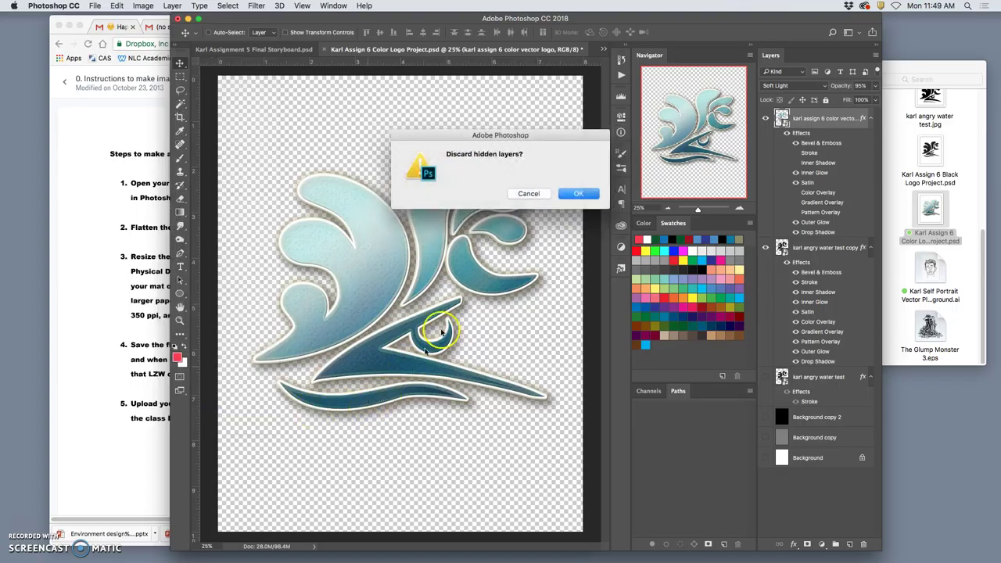
left_click(562, 195)
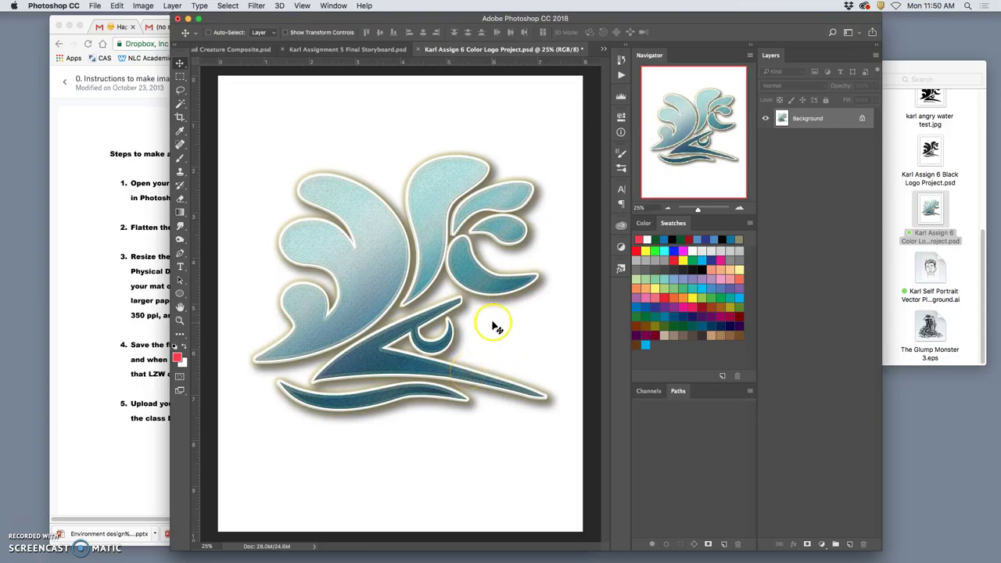
Review step 3 of the instructions PDF in Chrome, then return to the Assign 6 Color Logo document.
left_click(149, 259)
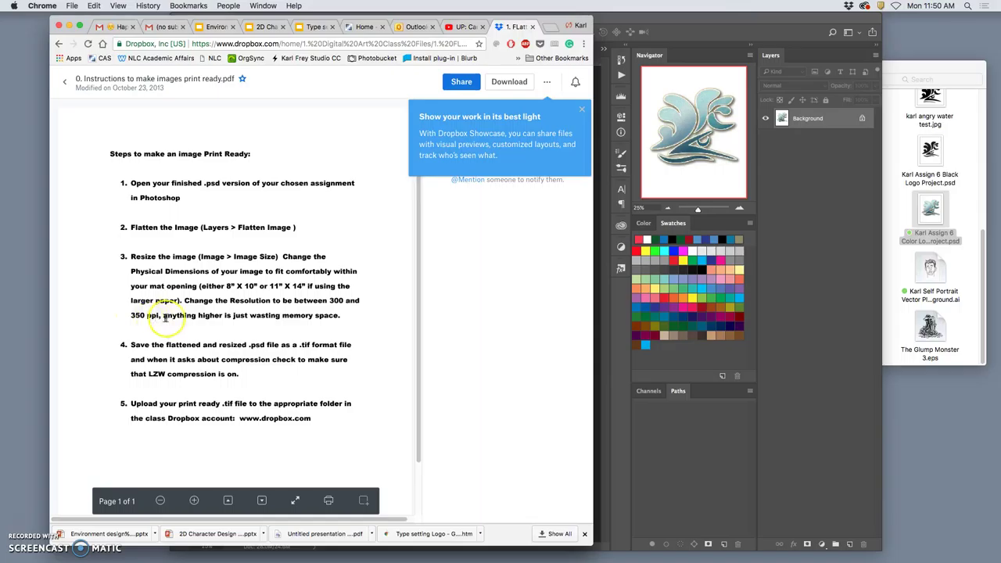
left_click(600, 310)
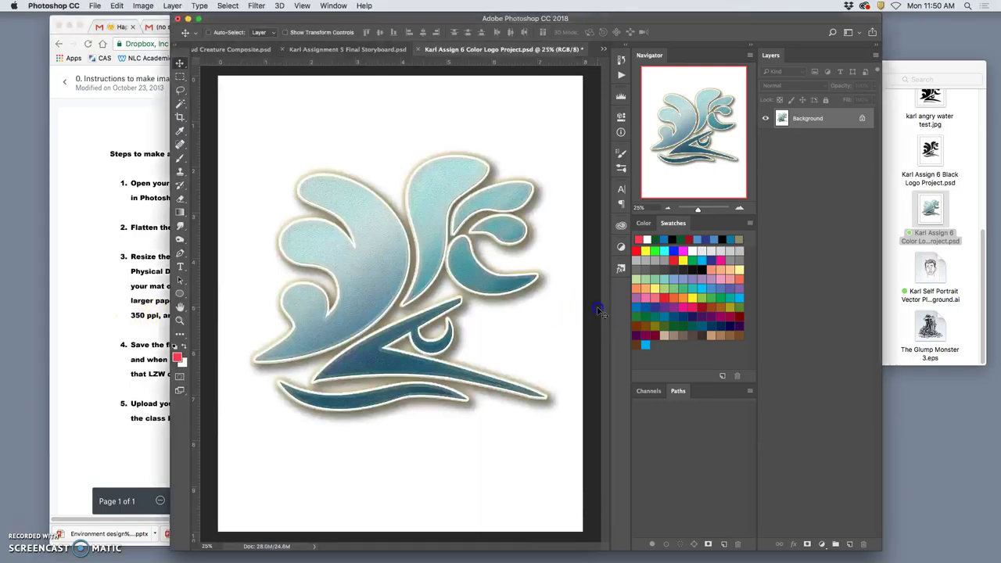
Open Image Size for the logo, showing 8 × 10 inches at 350 ppi (2800 × 3500 px).
left_click(151, 10)
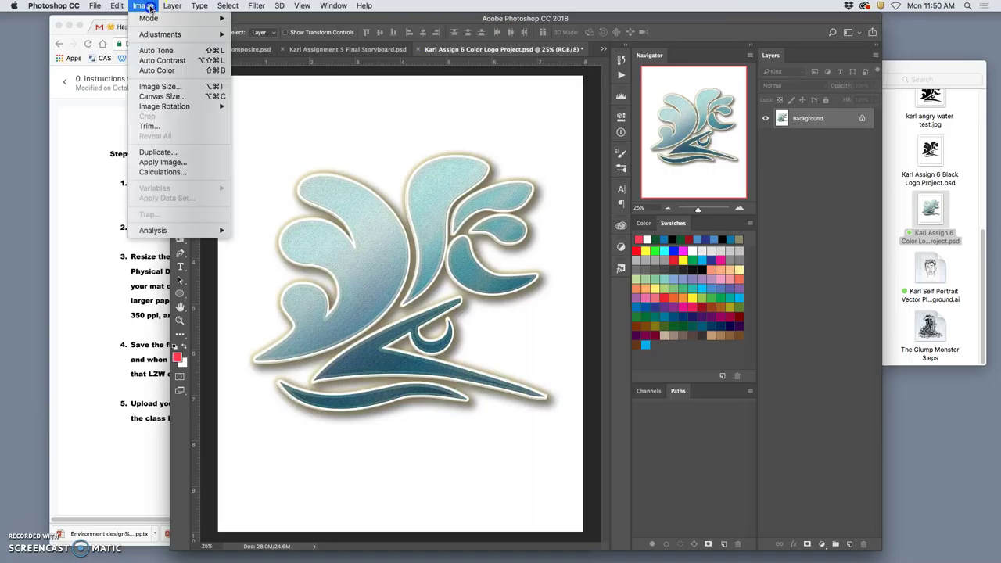
left_click(401, 162)
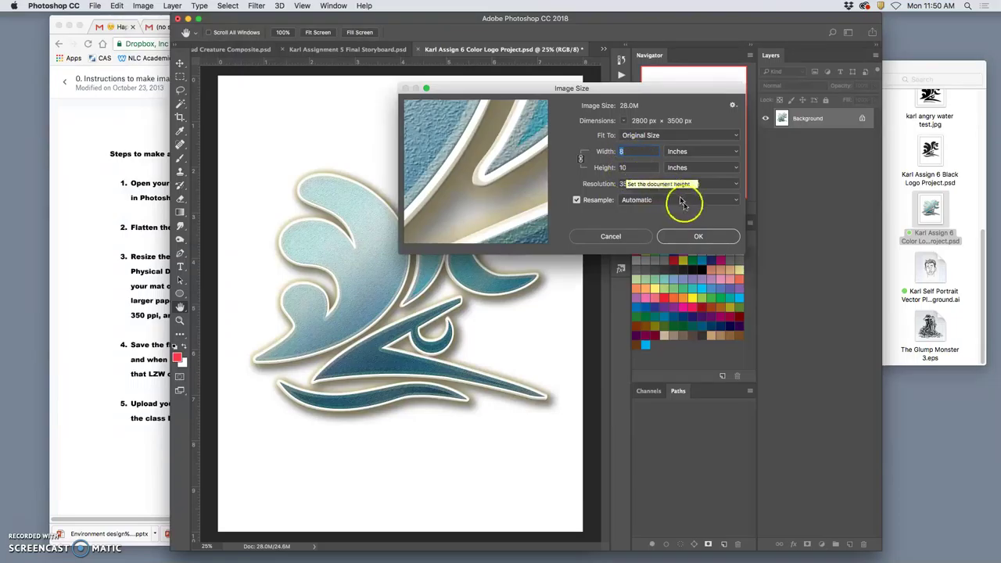
left_click(698, 236)
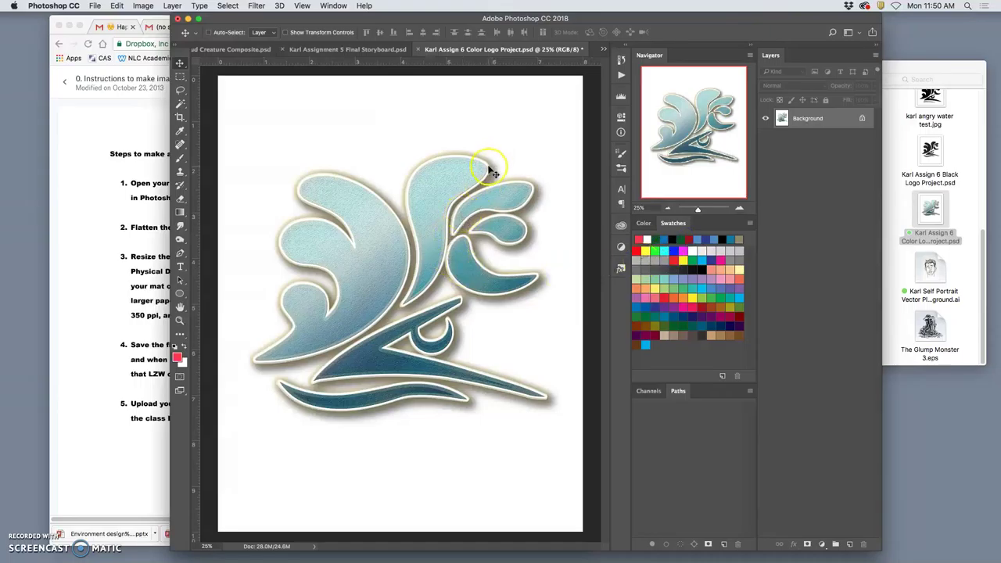
Add horizontal guides at the top and bottom and a vertical guide at the left edge of the logo canvas.
key("super+minus")
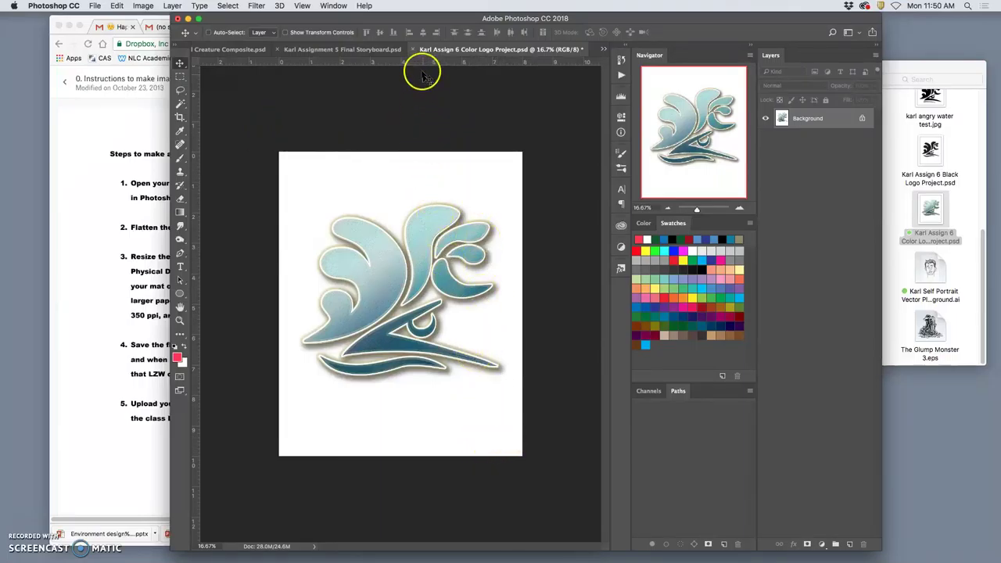
left_click_drag(419, 63, 418, 160)
left_click_drag(406, 61, 382, 448)
left_click_drag(200, 213, 514, 249)
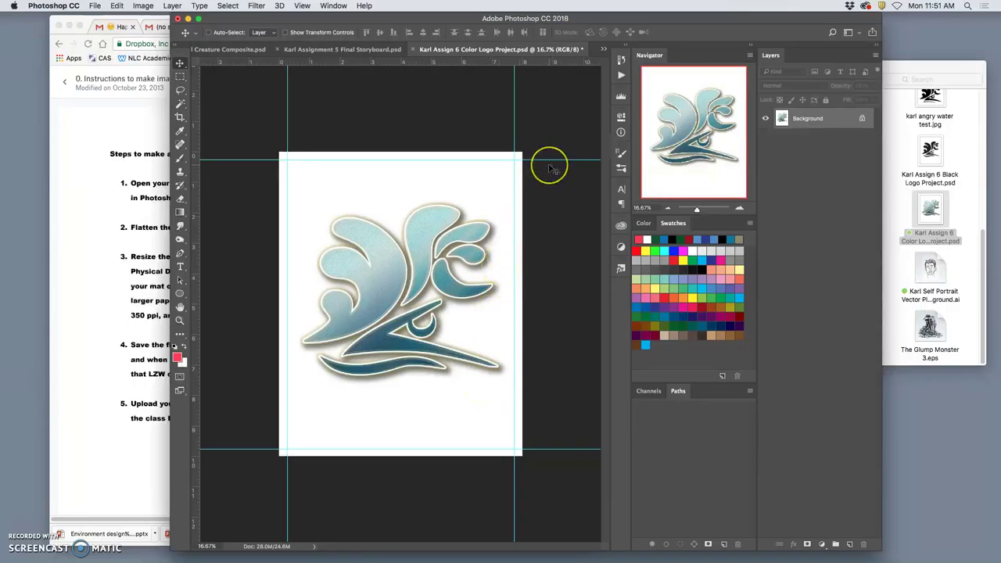
Review the instructions' save-as-TIFF with LZW step, then bring the 28.0M logo back in front.
key("super+minus")
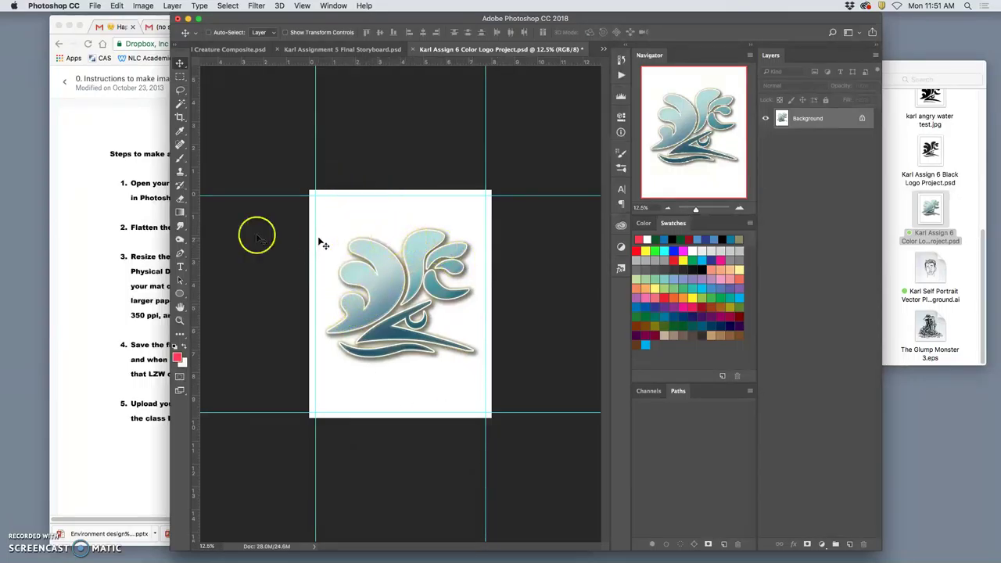
left_click(133, 274)
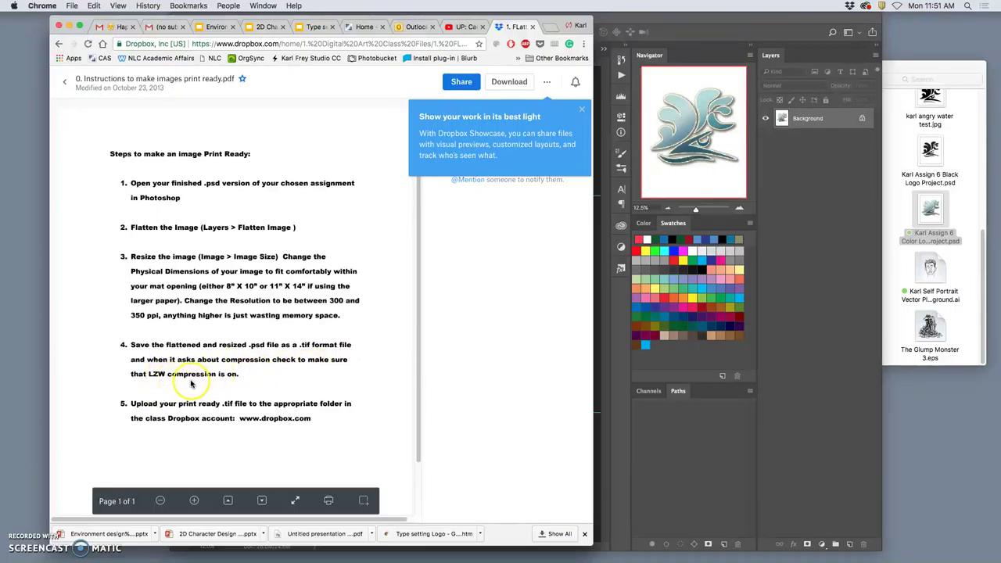
left_click(599, 339)
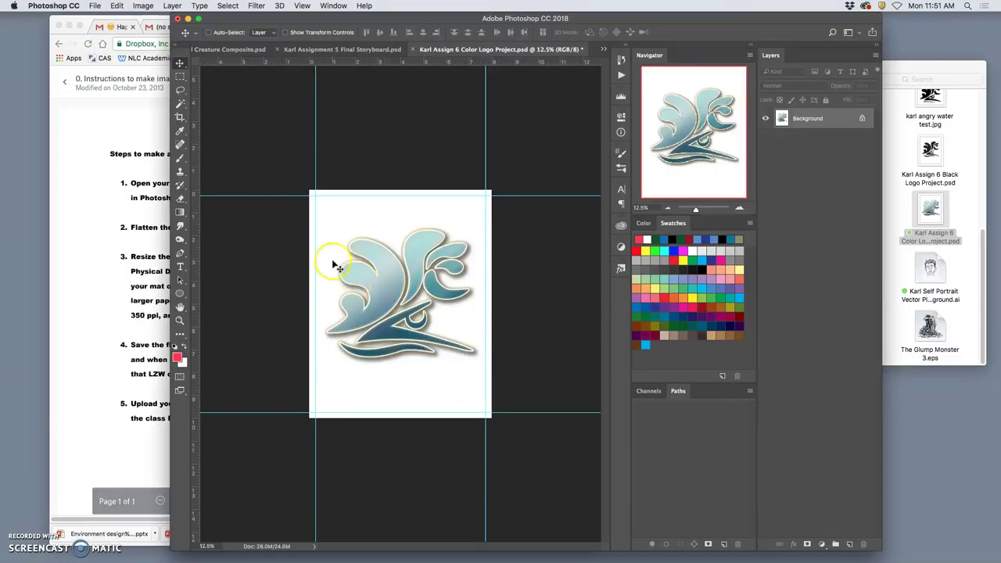
Start Save As for the logo and prefix its file name with 'PR'.
left_click(95, 5)
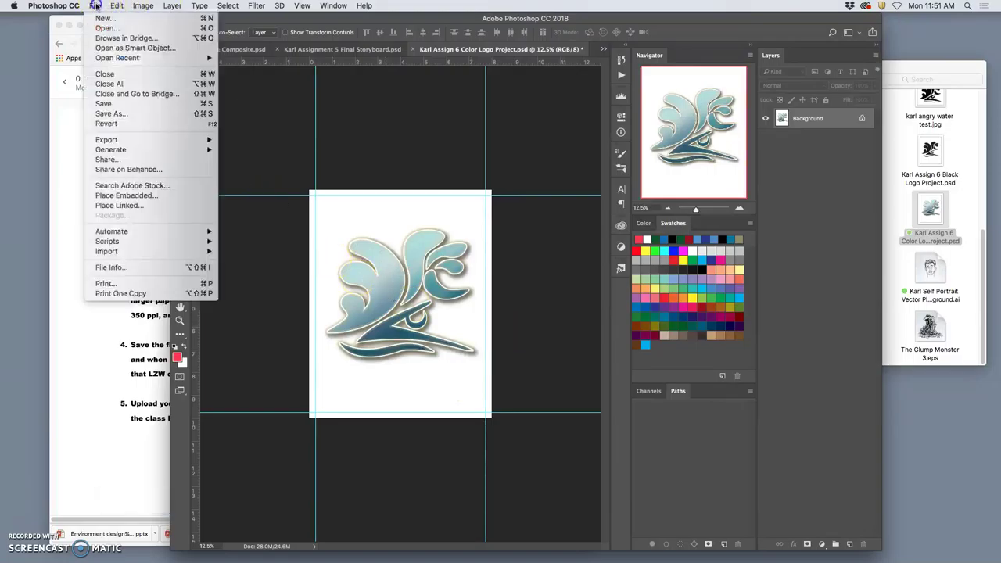
left_click(116, 116)
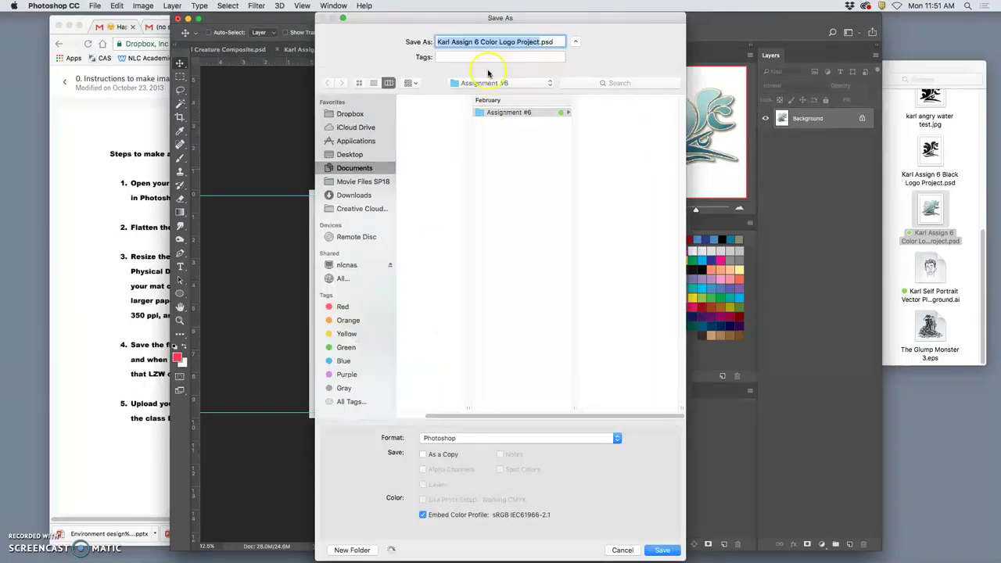
left_click(517, 45)
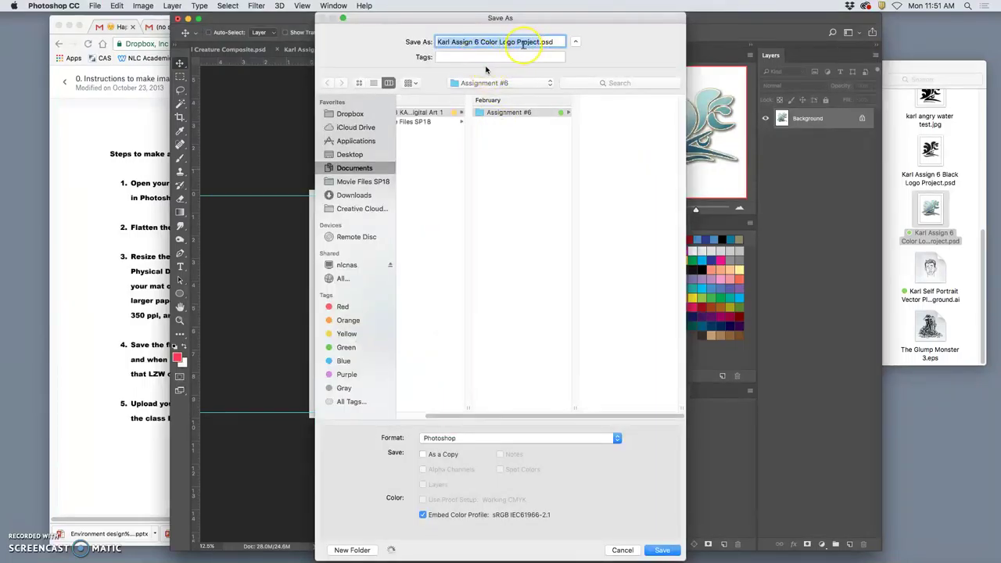
left_click(437, 43)
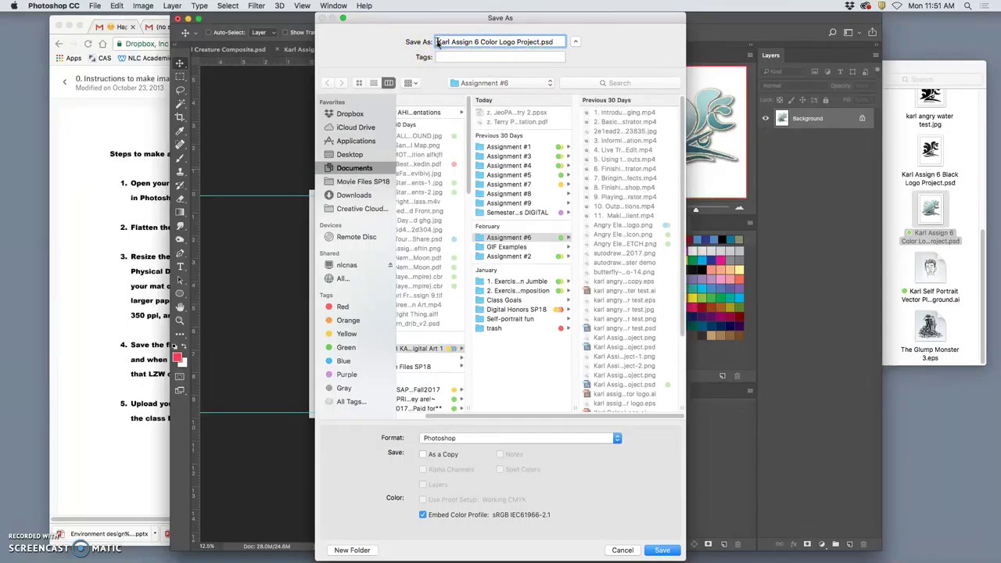
type("PR")
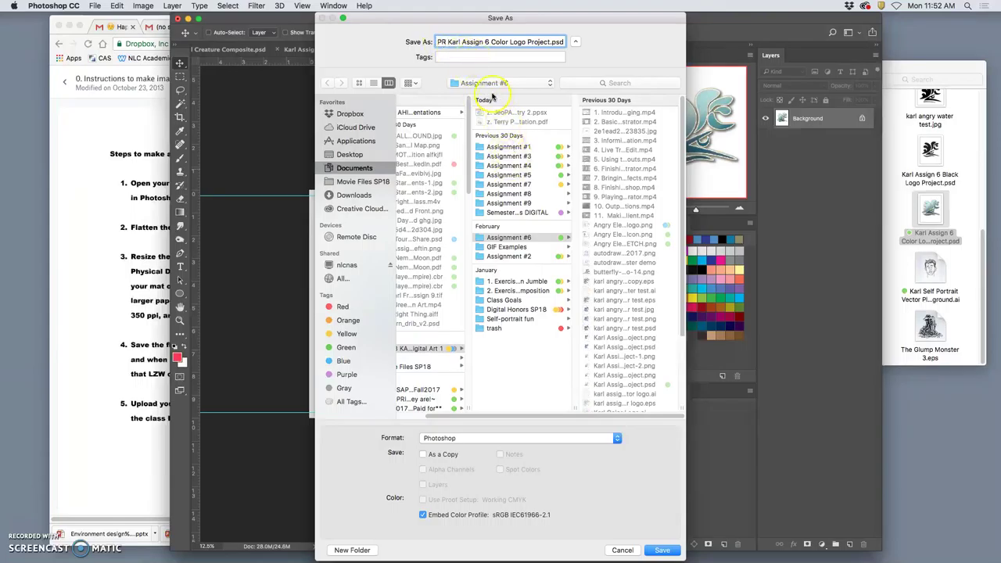
Save it to the Desktop as a TIFF with LZW compression.
left_click(468, 84)
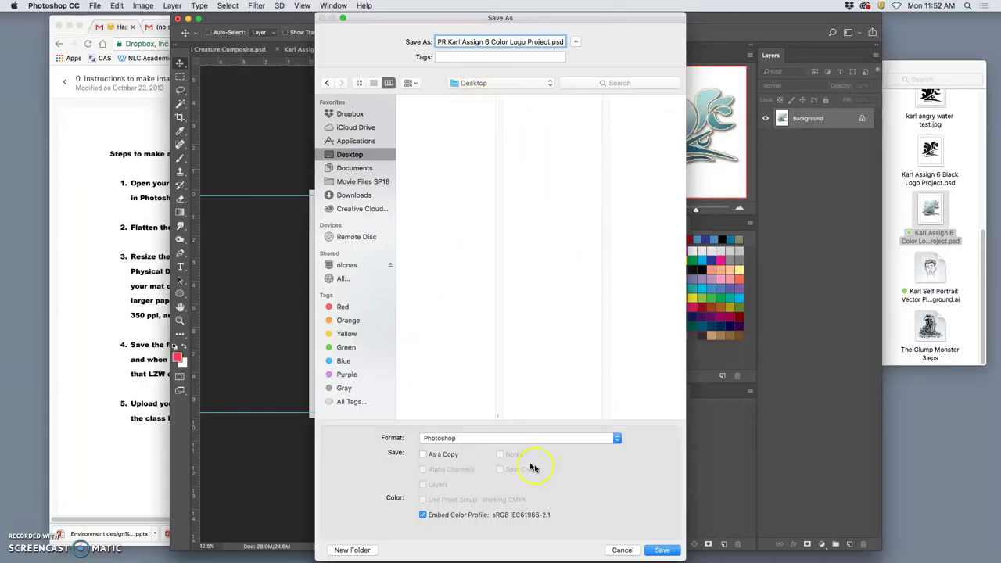
left_click(441, 440)
scroll(474, 545, "down", 3)
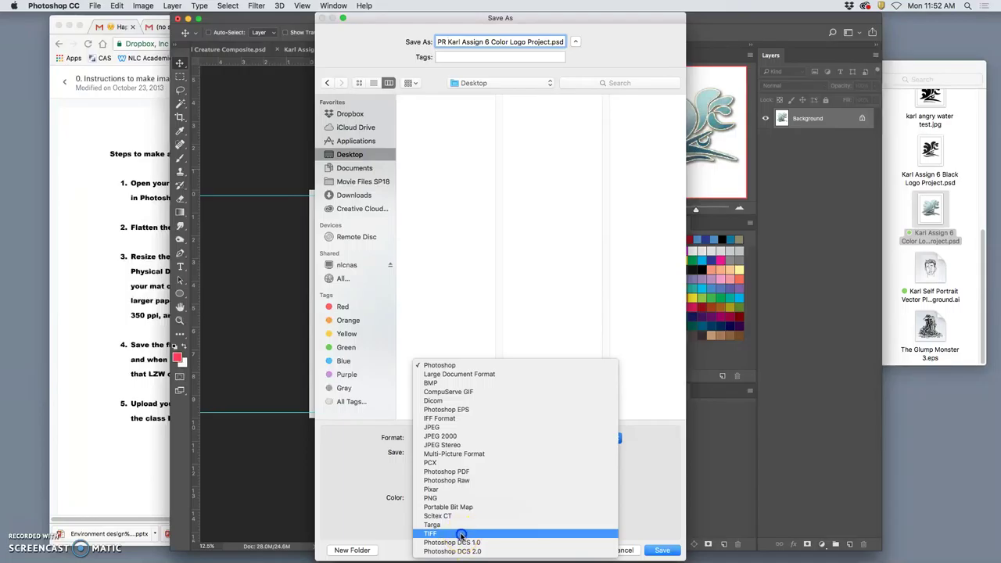
left_click(462, 534)
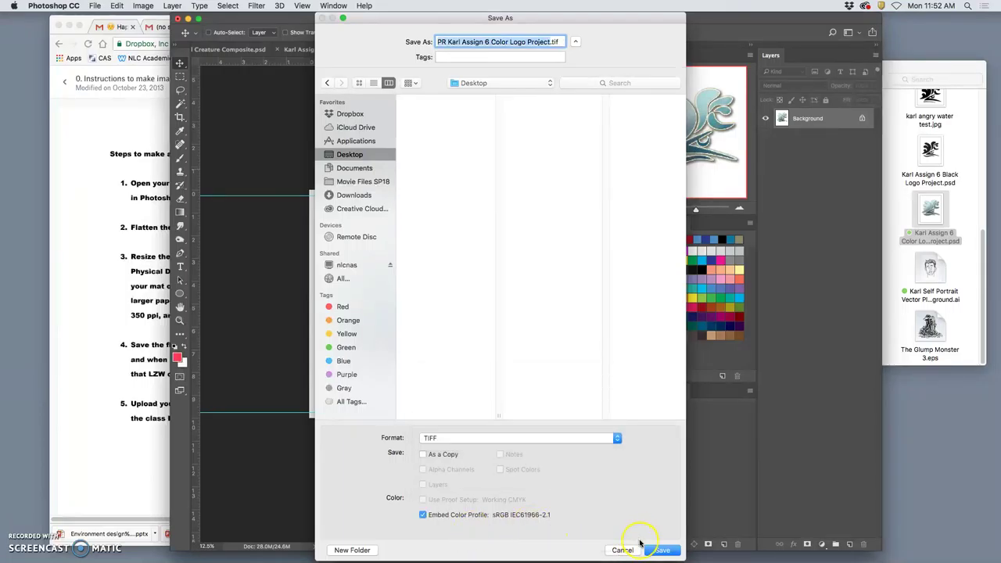
left_click(663, 551)
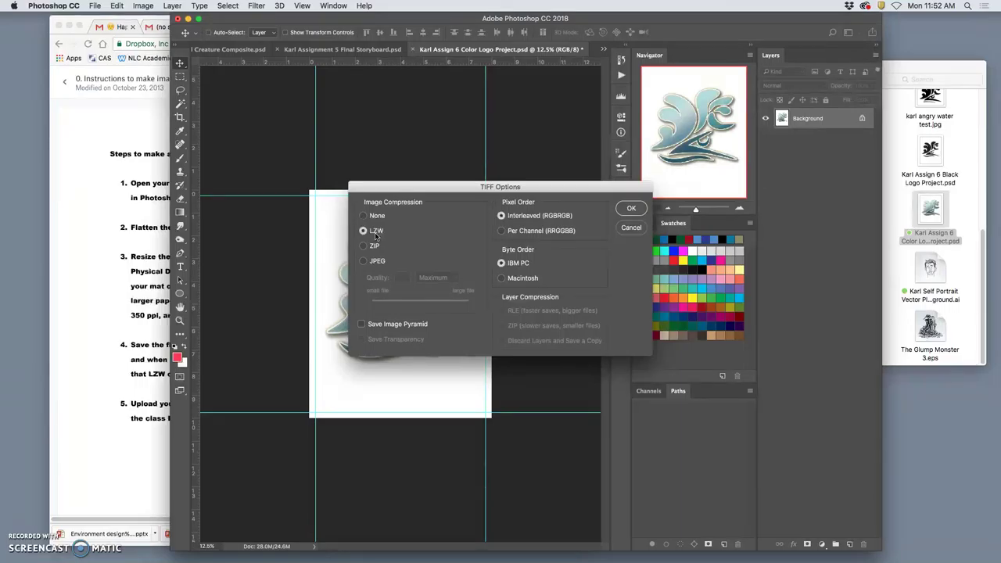
left_click(632, 207)
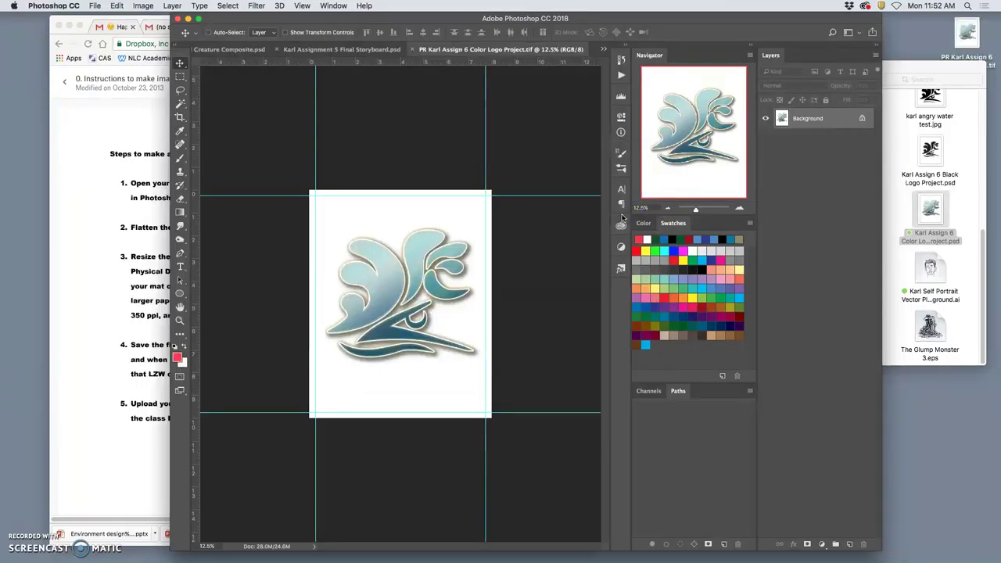
key("F11")
Check the saved PR logo TIFF on the desktop, then switch to the Assignment 5 Final Storyboard in Photoshop.
left_click_drag(966, 36, 899, 102)
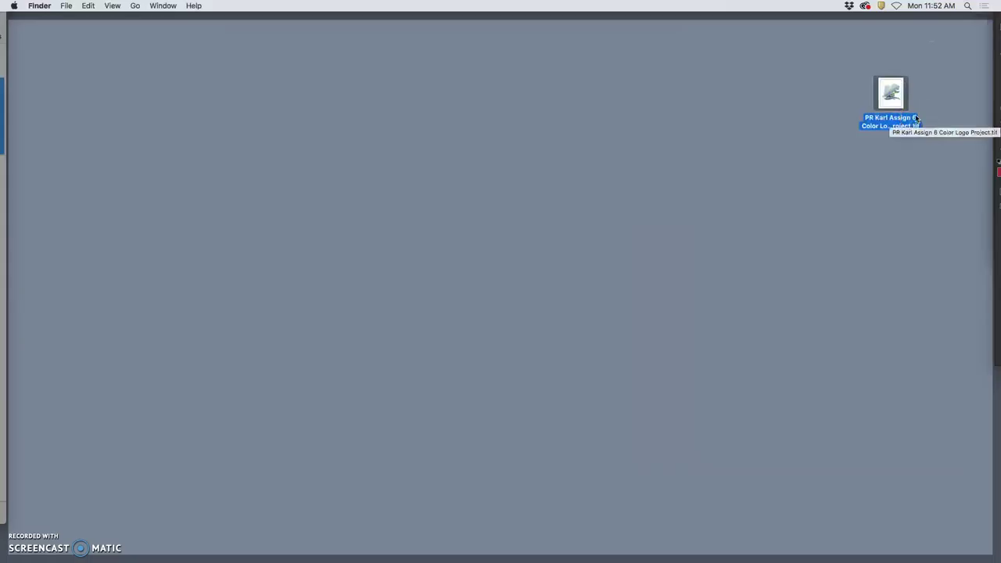
left_click(911, 97)
key("super+z")
key("F11")
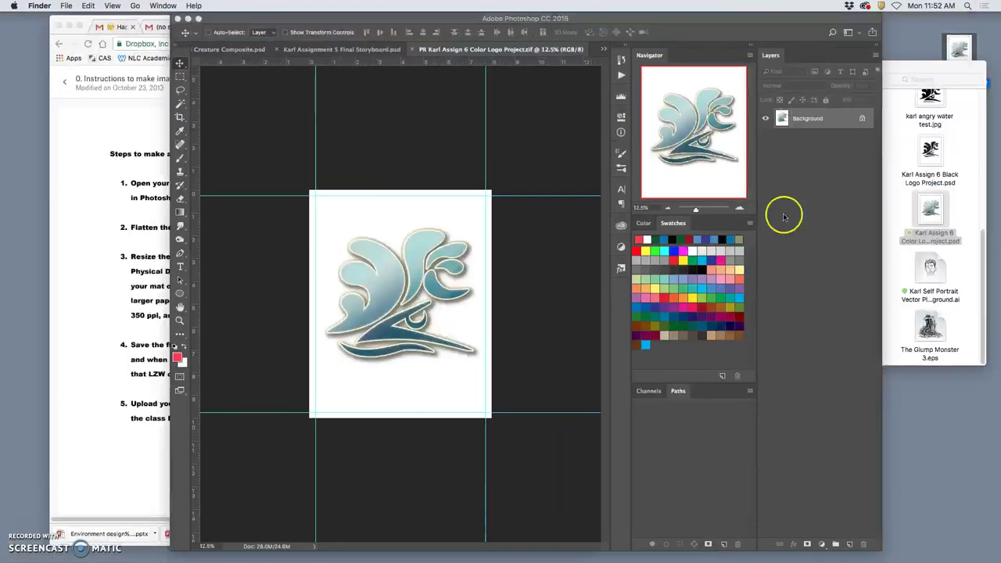
left_click(445, 50)
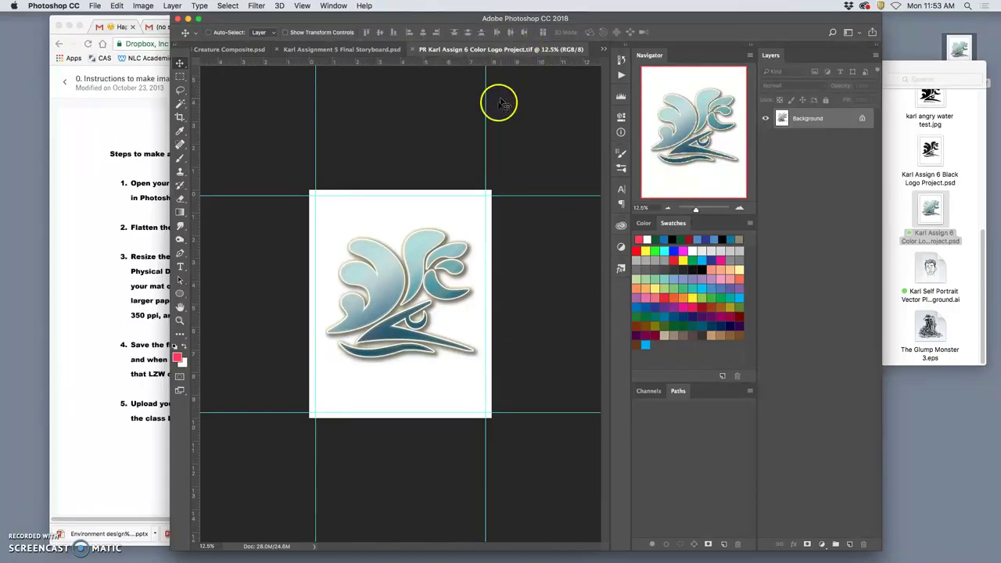
left_click(411, 49)
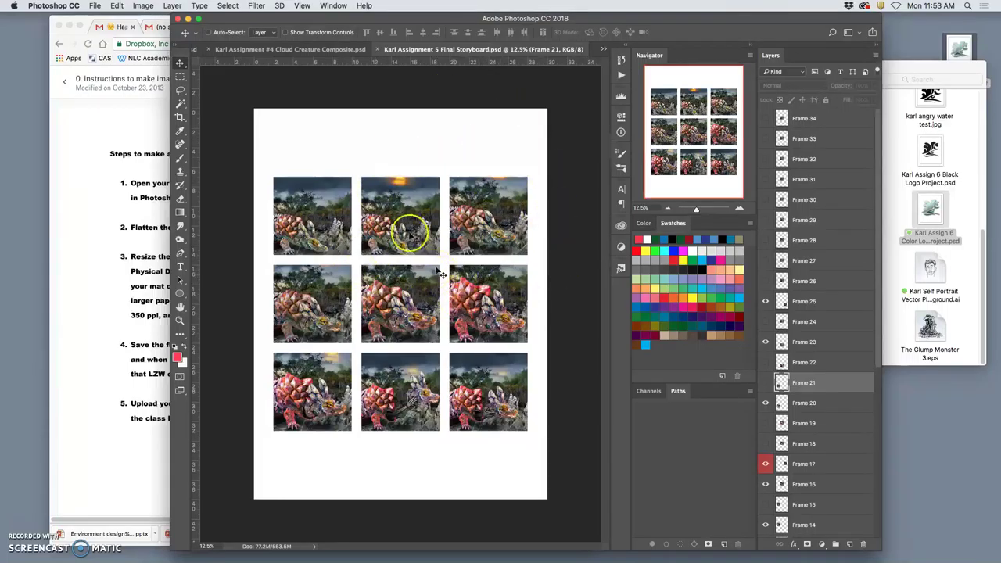
Flatten the Final Storyboard, discarding hidden layers, and open its Image Size (30 × 40 in at 150 ppi).
left_click(172, 6)
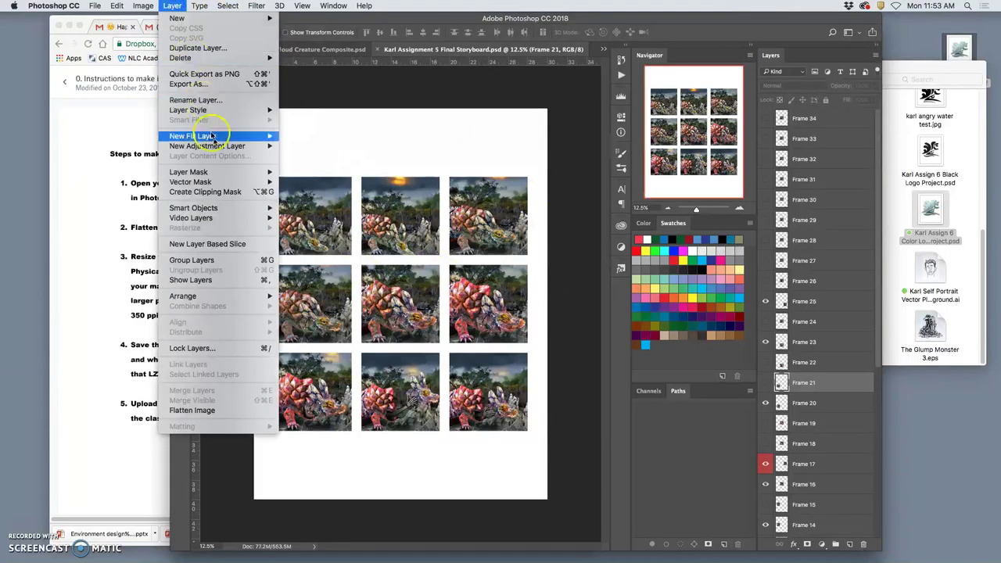
left_click(208, 410)
left_click(576, 196)
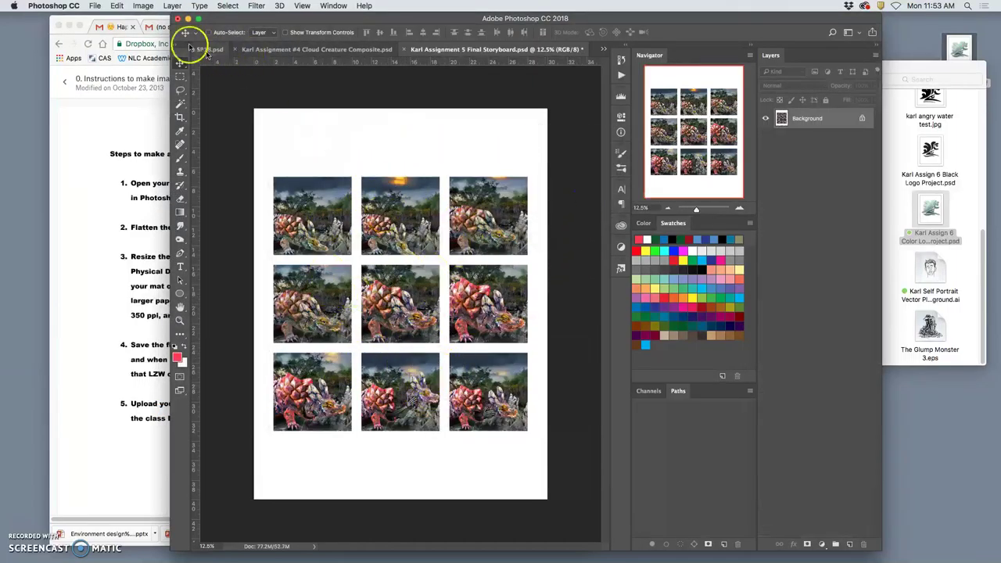
left_click(142, 5)
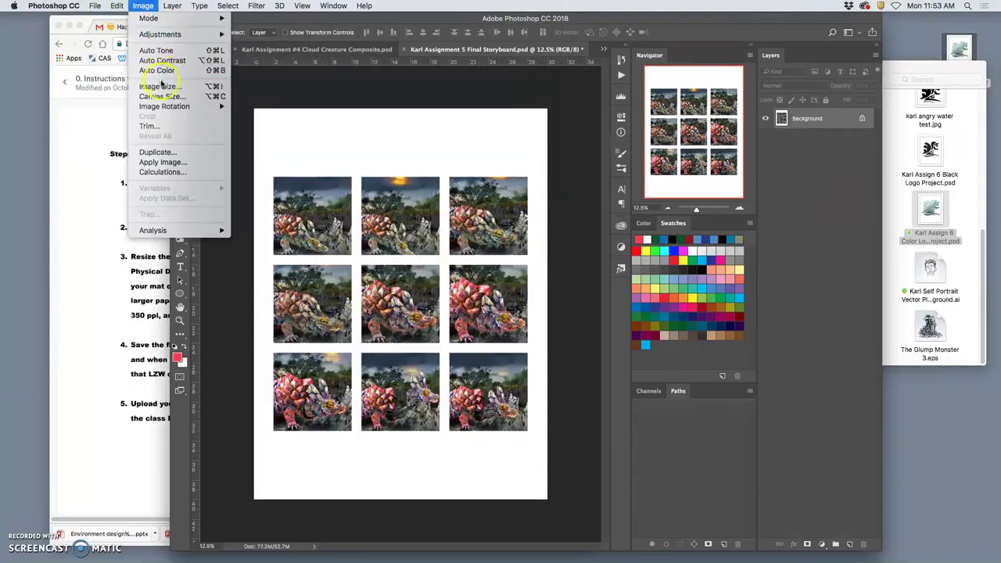
left_click(161, 86)
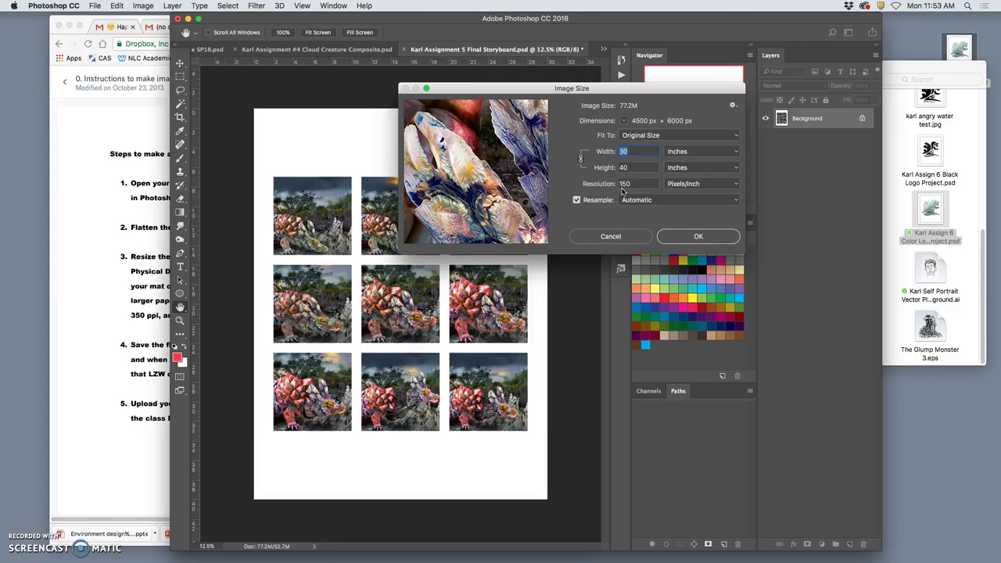
With Resample off, set the storyboard width to 11 inches, giving 14.667 inches at 409.091 ppi.
left_click(576, 201)
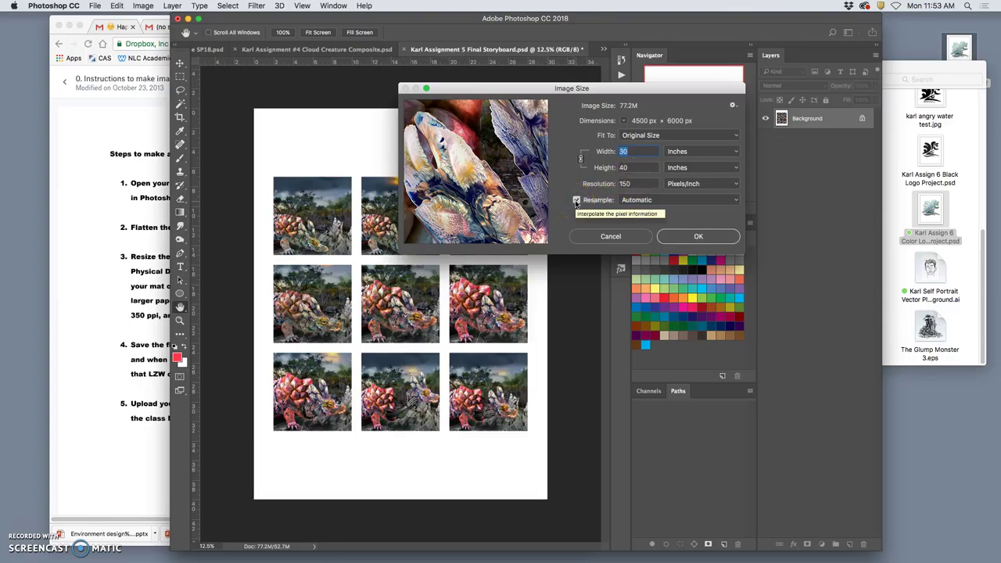
left_click(576, 201)
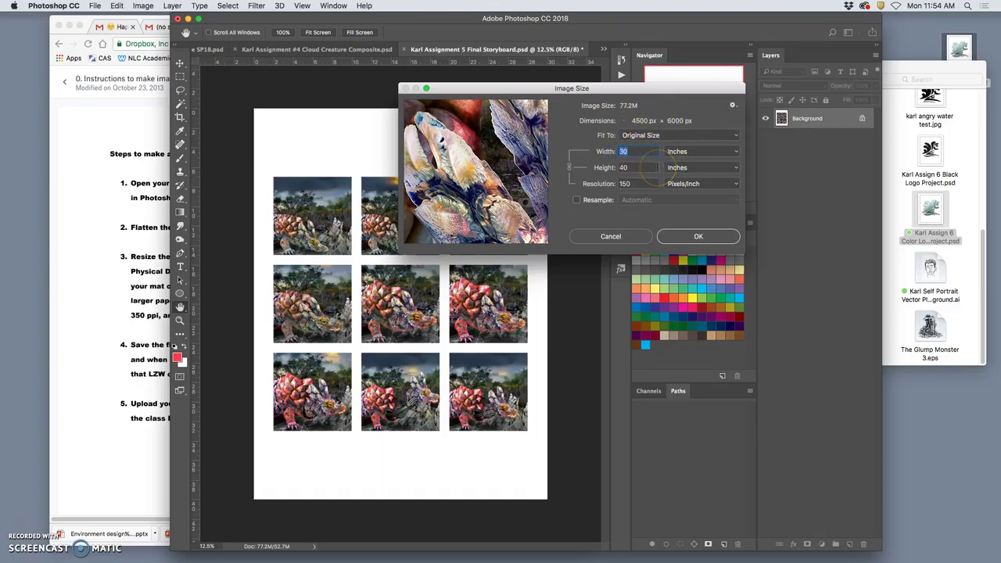
type("8")
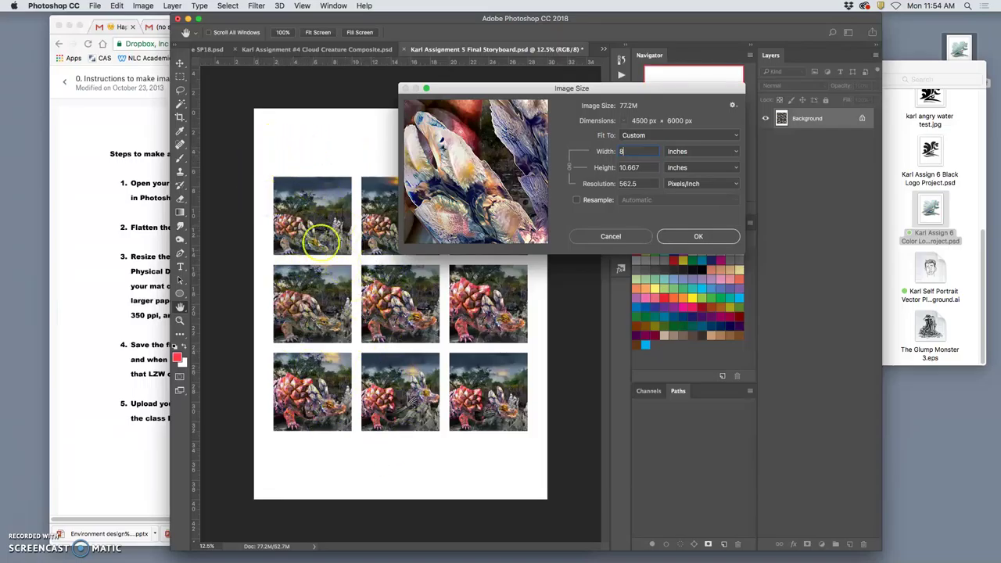
left_click(611, 151)
type("11")
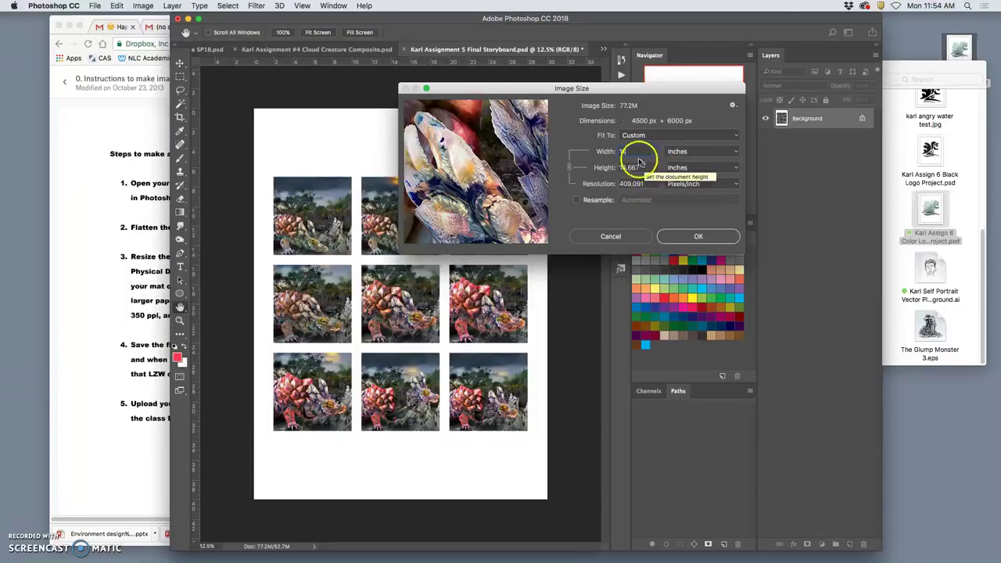
left_click(697, 234)
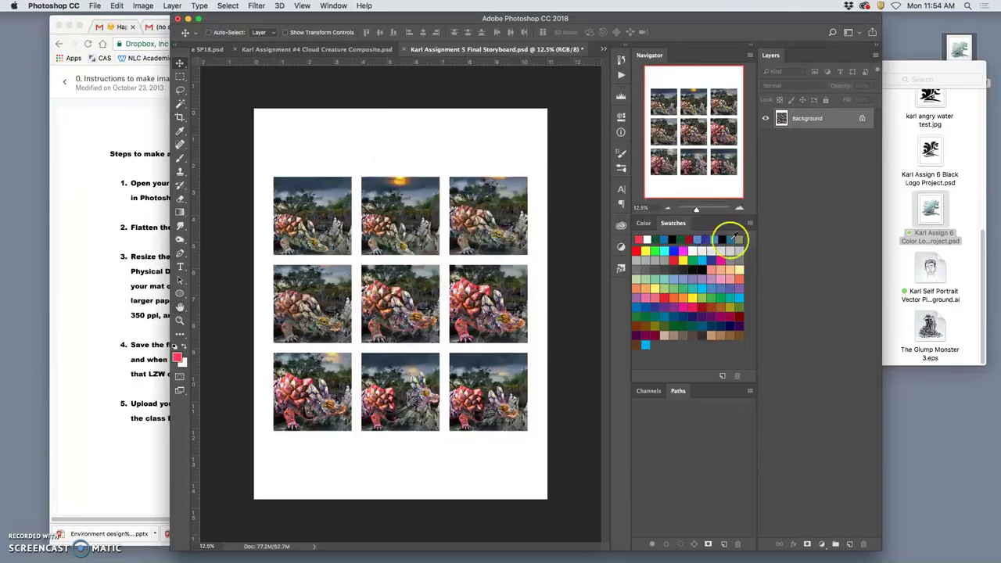
Change the storyboard canvas height to 14 inches with a centre anchor and accept the clipping.
left_click(144, 6)
left_click(162, 97)
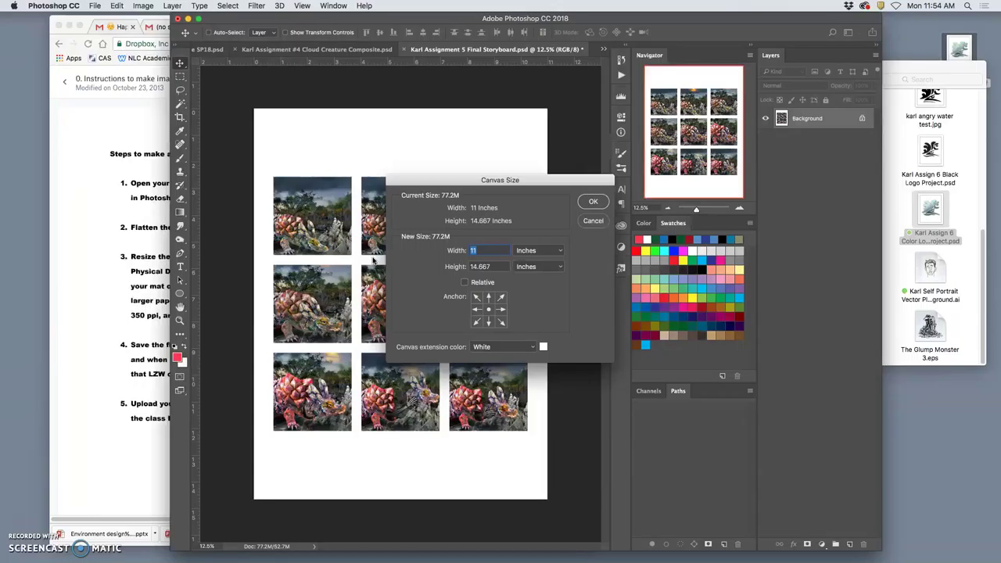
double_click(491, 251)
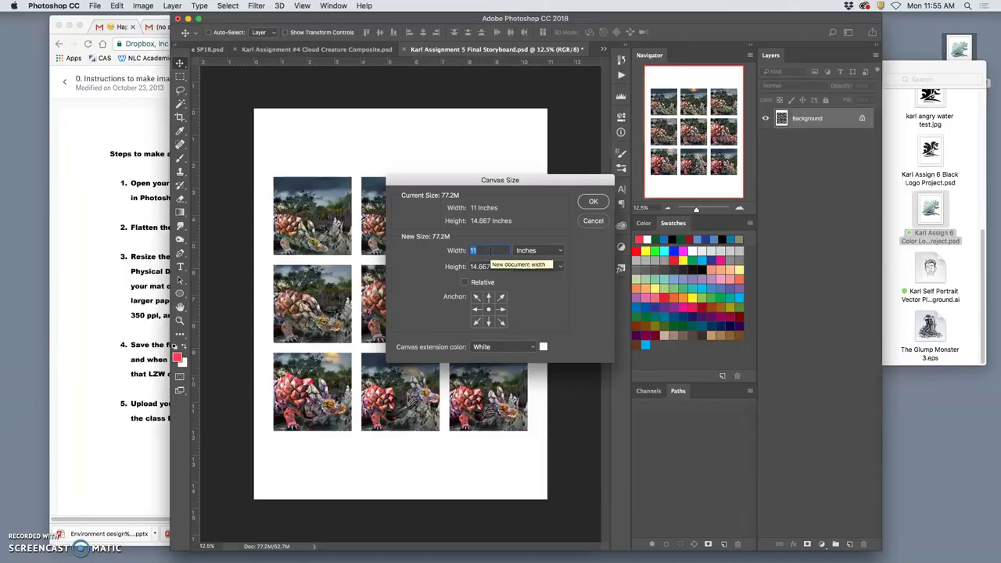
double_click(474, 250)
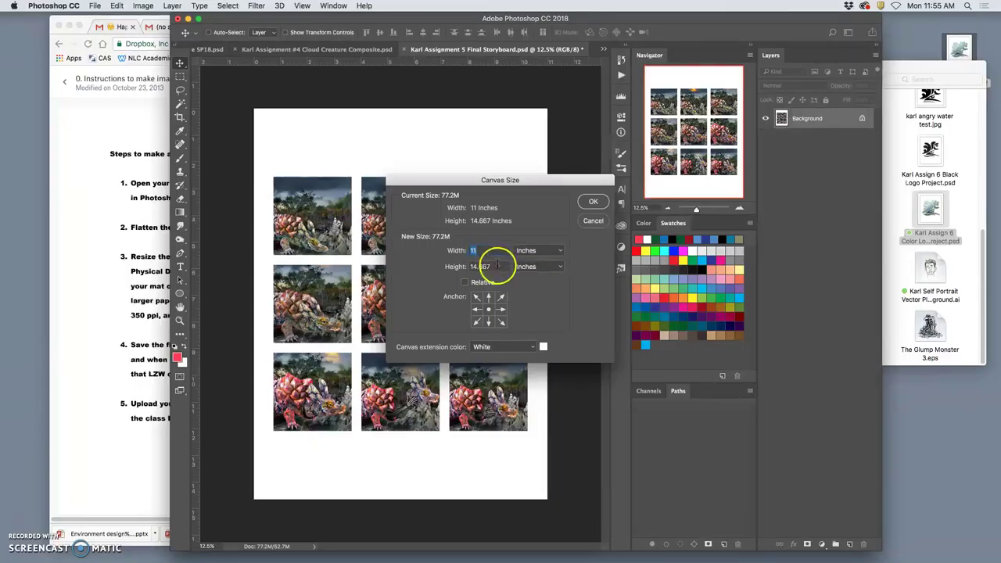
left_click(456, 267)
type("14")
left_click(445, 273)
left_click(494, 312)
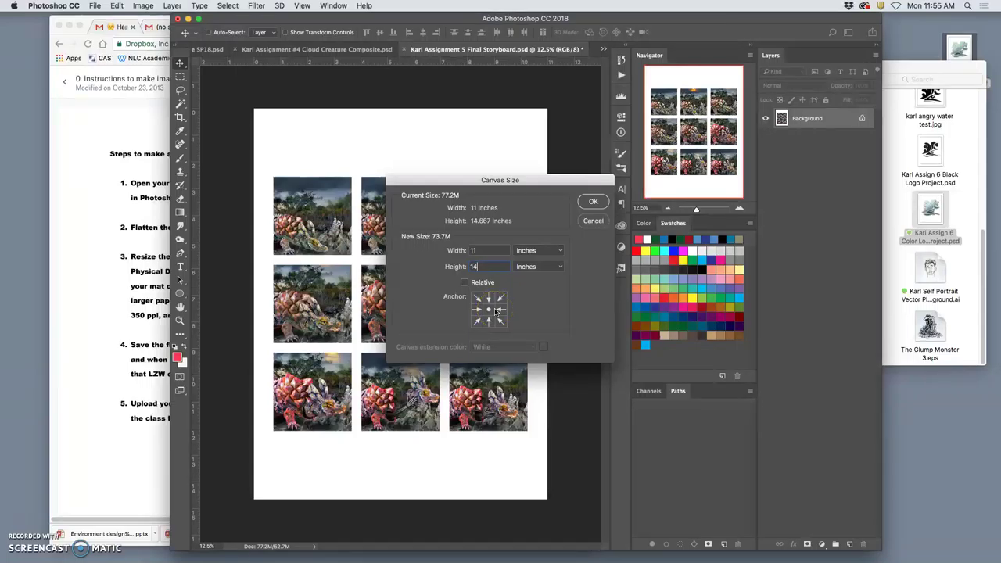
left_click(488, 311)
left_click(593, 201)
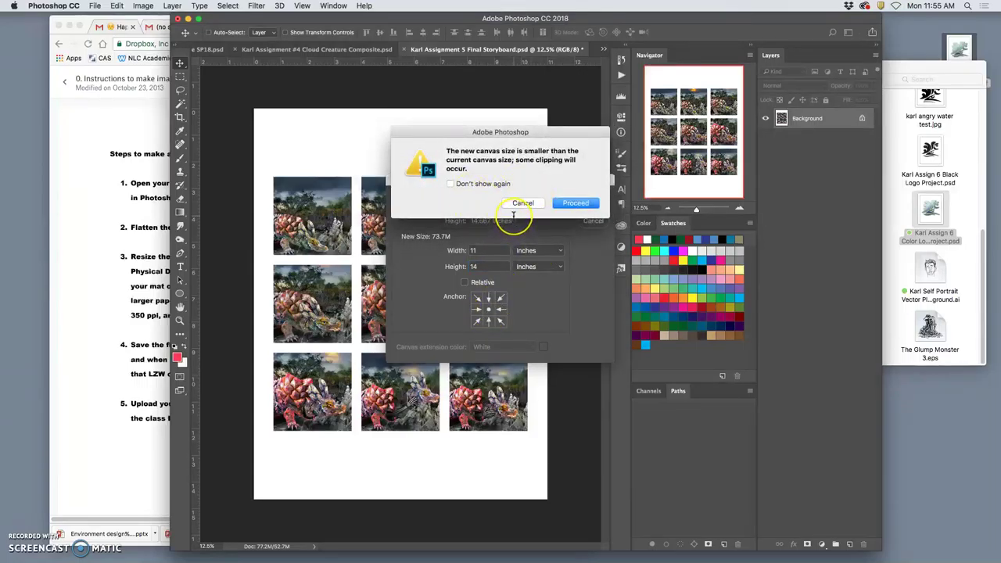
left_click(577, 203)
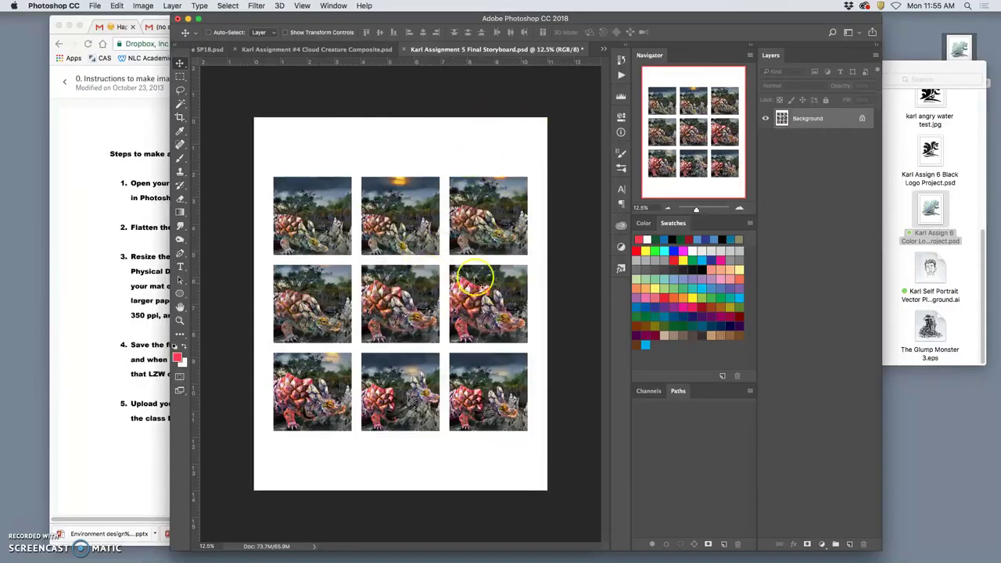
Resample the storyboard to 350 ppi at 11 × 14 inches.
left_click(144, 6)
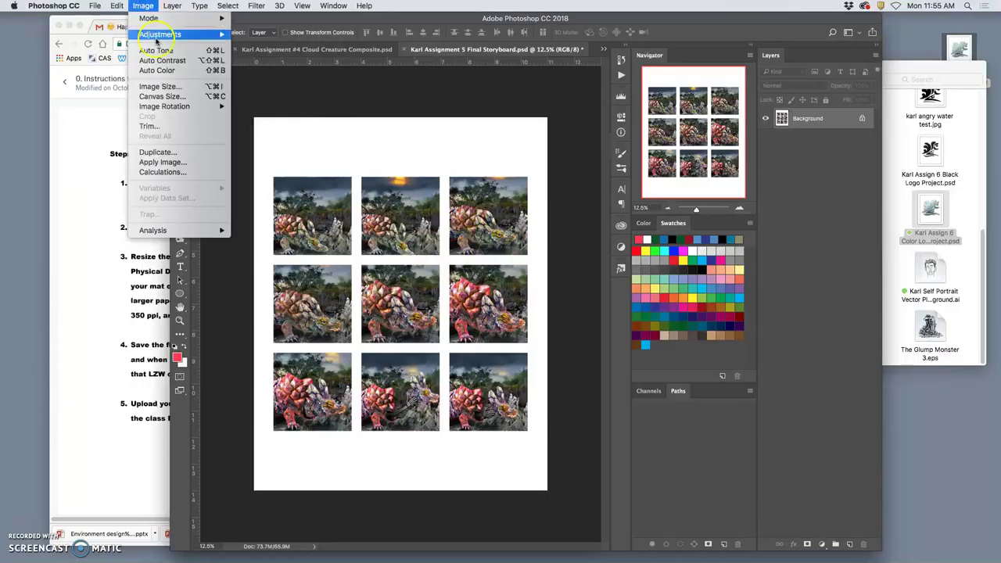
left_click(160, 84)
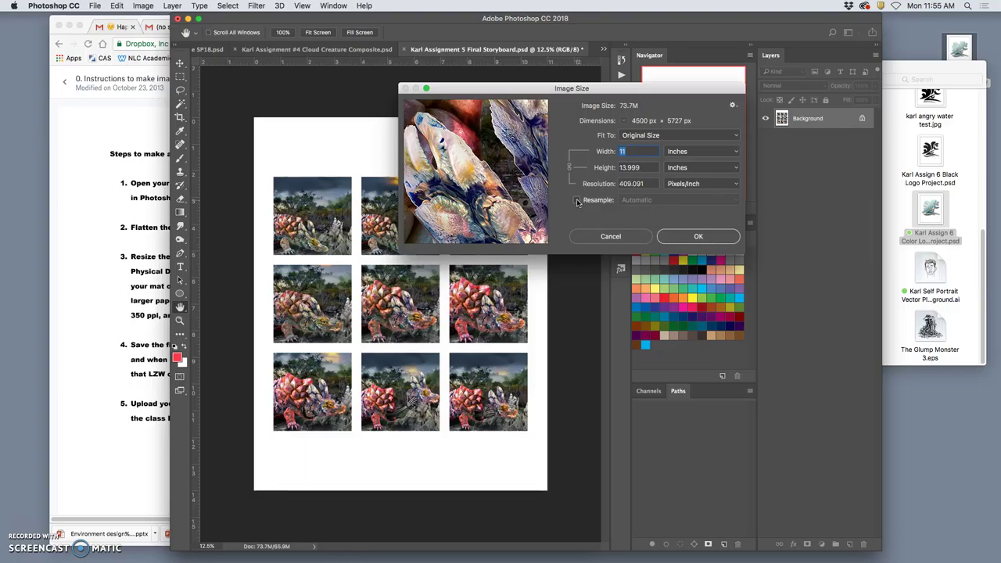
left_click(577, 202)
left_click_drag(642, 183, 610, 182)
type("350")
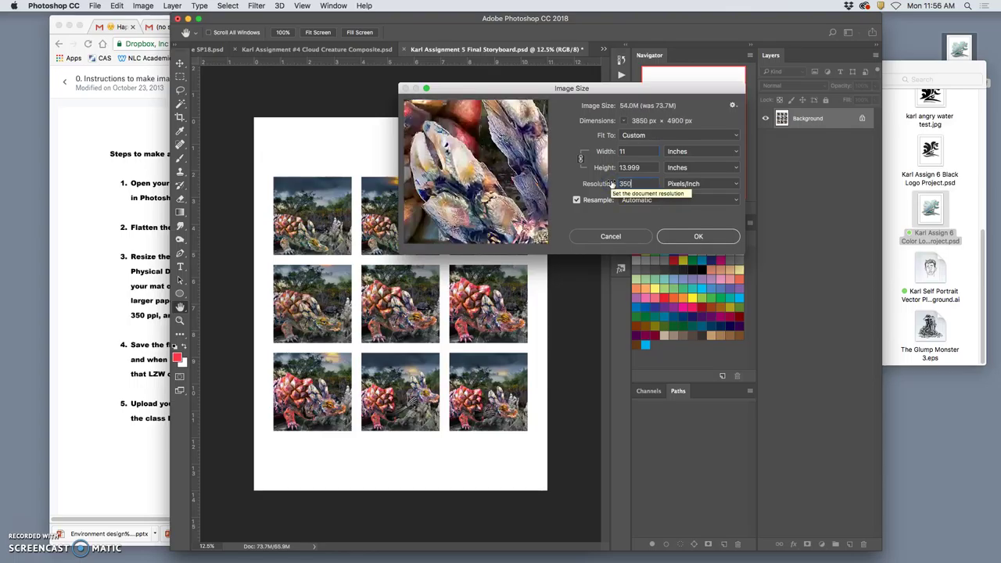
left_click_drag(637, 168, 609, 167)
left_click(625, 163)
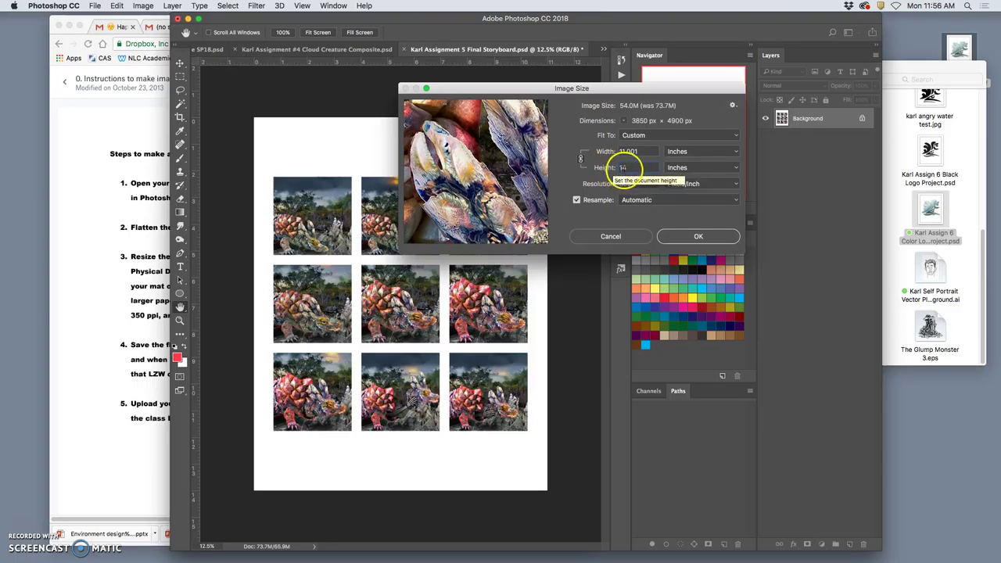
left_click(706, 238)
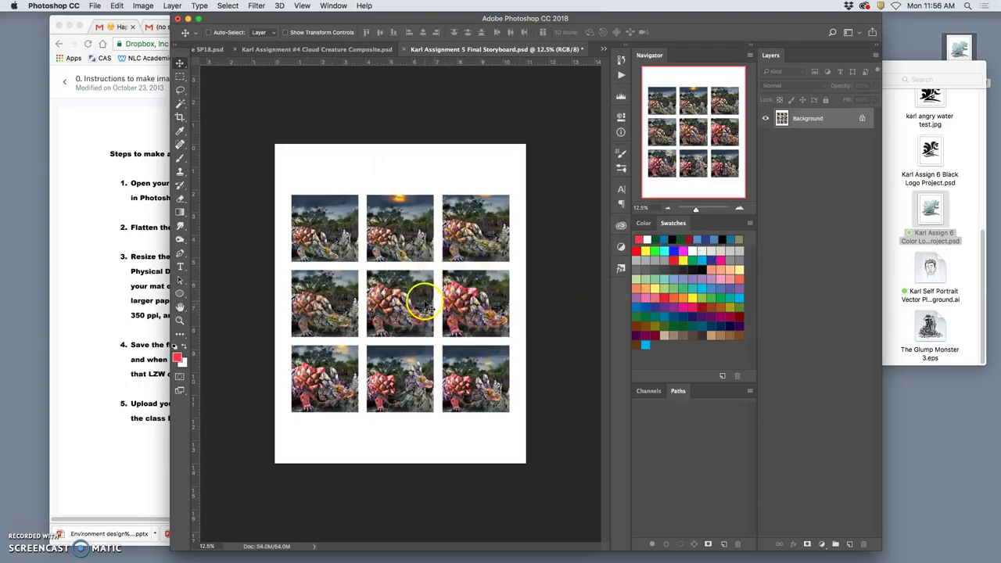
Zoom out to check the whole 54.0M storyboard page and its 3 × 3 grid.
scroll(426, 305, "up", 6)
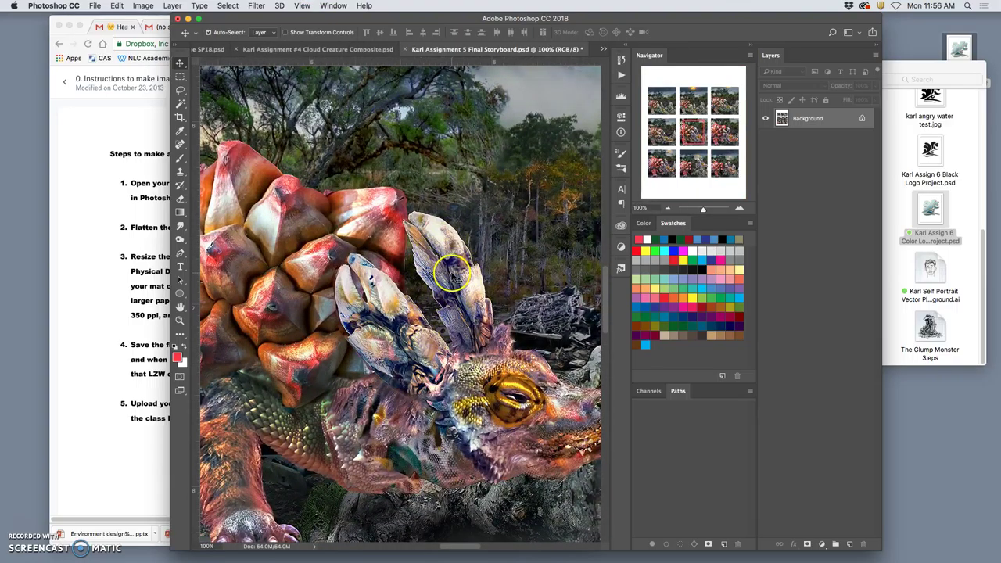
key("super+minus")
key("super+minus")
key("super+minus")
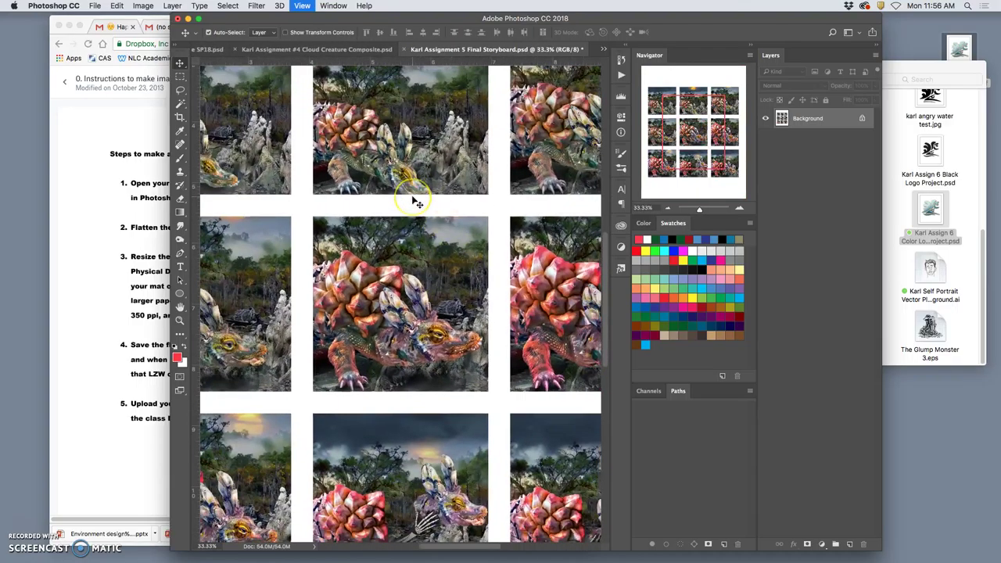
key("super+minus")
key("super+minus")
key("super+minus")
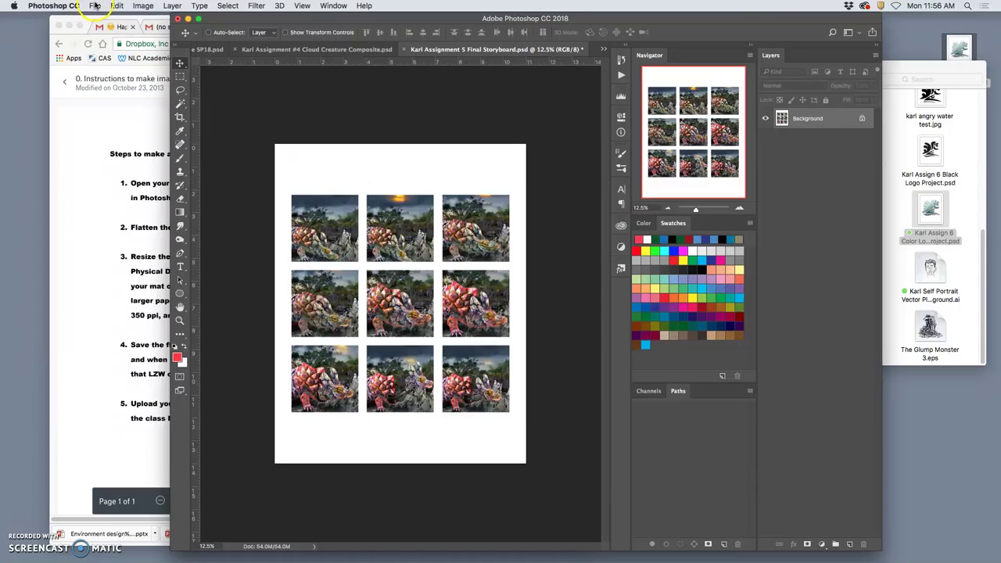
left_click(94, 6)
Save the storyboard to the Desktop as a PR-prefixed Assignment 5 Final Storyboard TIFF with LZW compression.
left_click(640, 211)
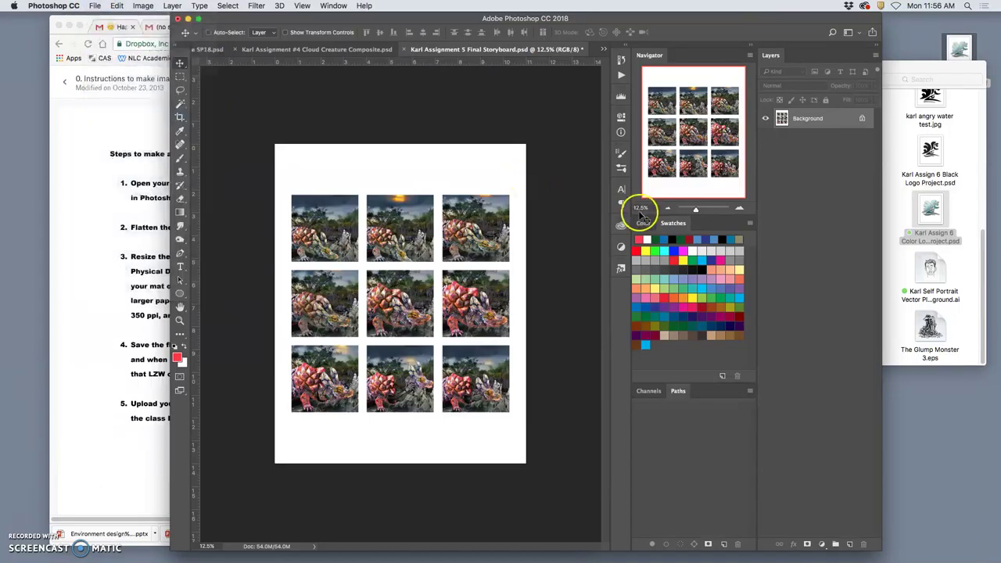
key("shift+super+s")
key("shift+super+d")
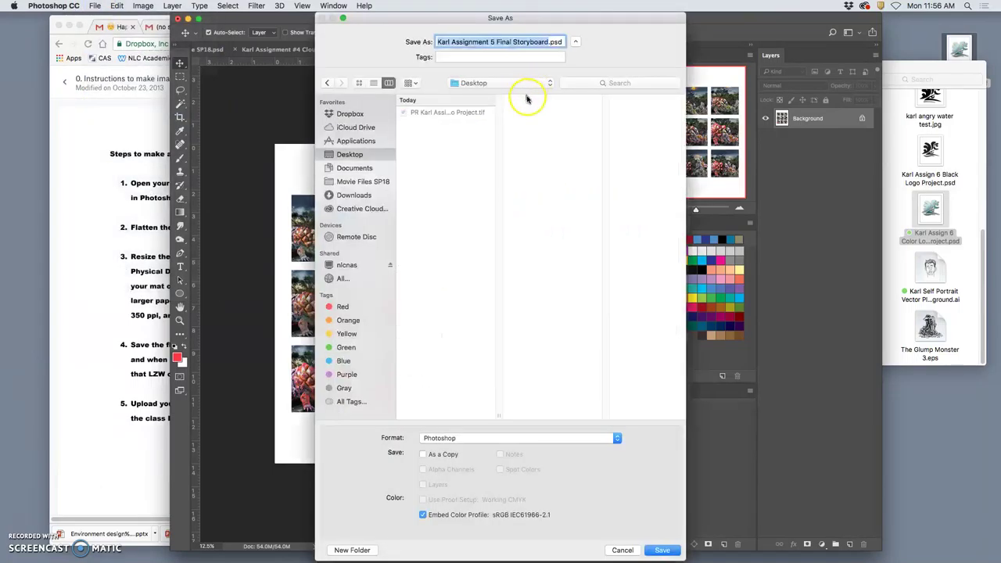
left_click(438, 42)
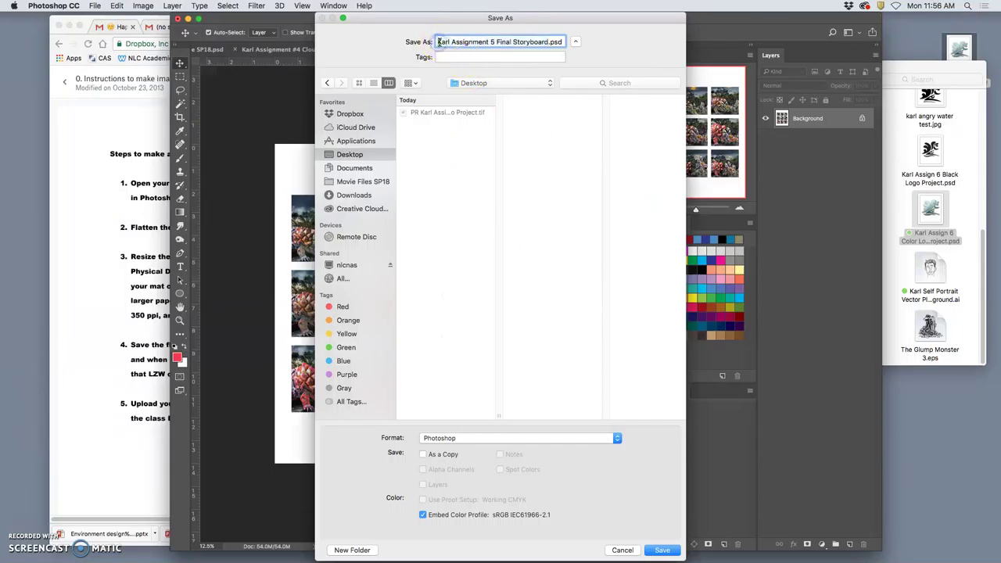
type("PR")
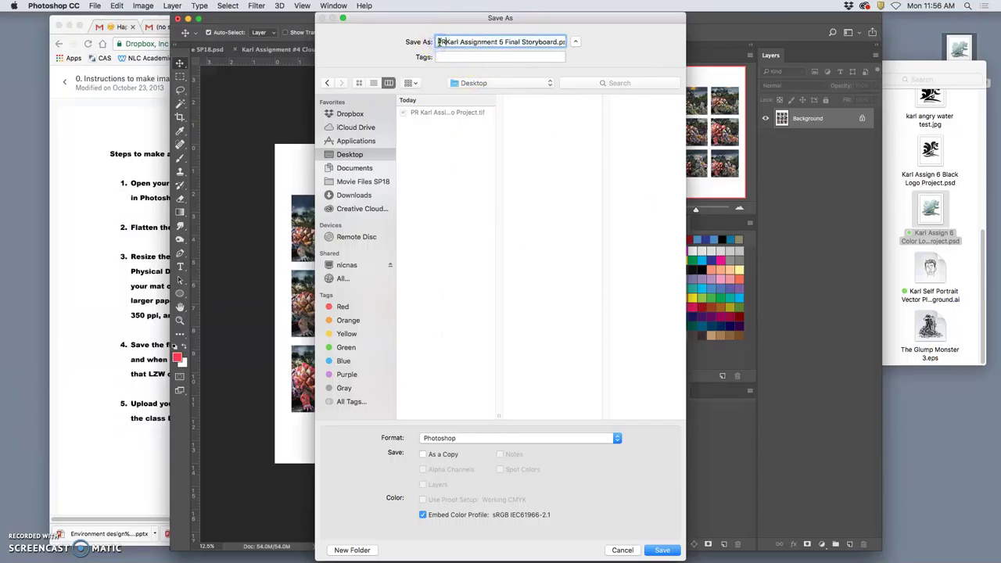
left_click(511, 440)
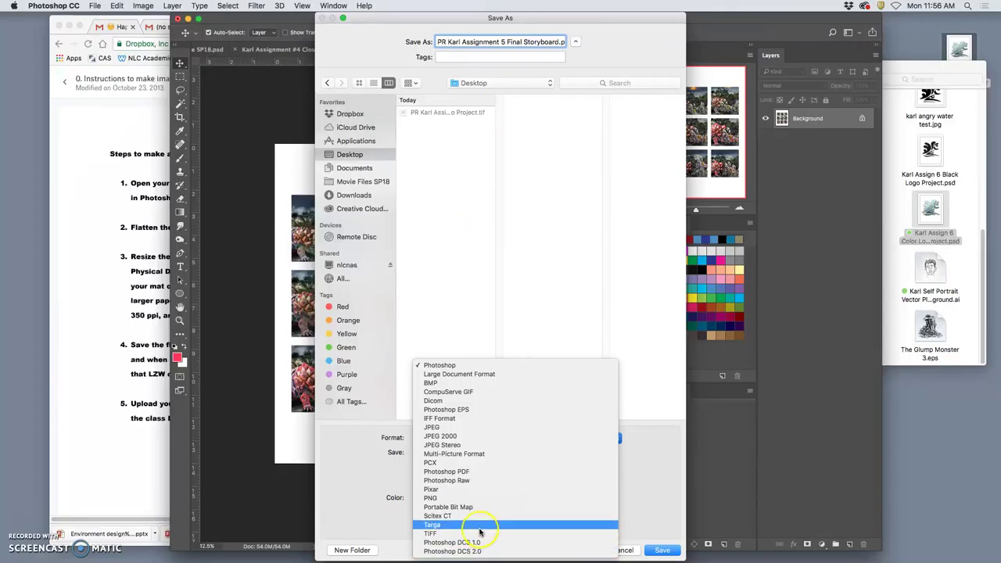
left_click(479, 533)
left_click(662, 551)
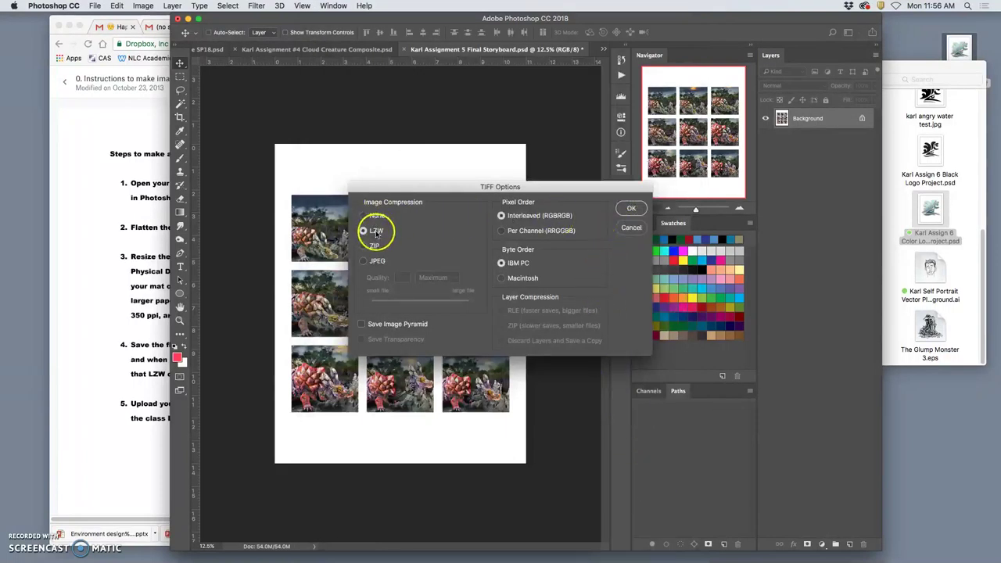
left_click(631, 209)
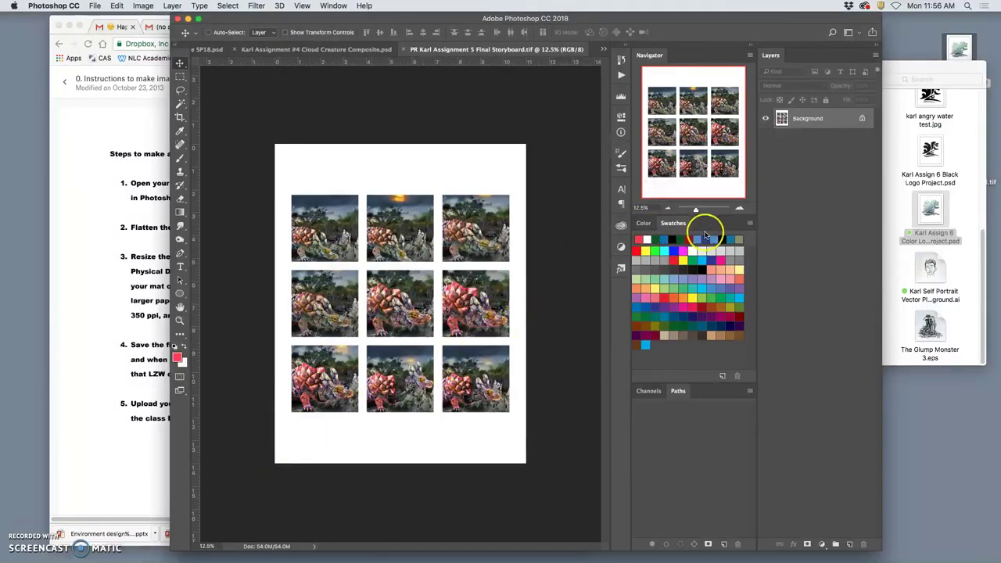
key("F12")
key("F12")
Open the new storyboard TIFF from the desktop and close the storyboard document in Photoshop.
key("F11")
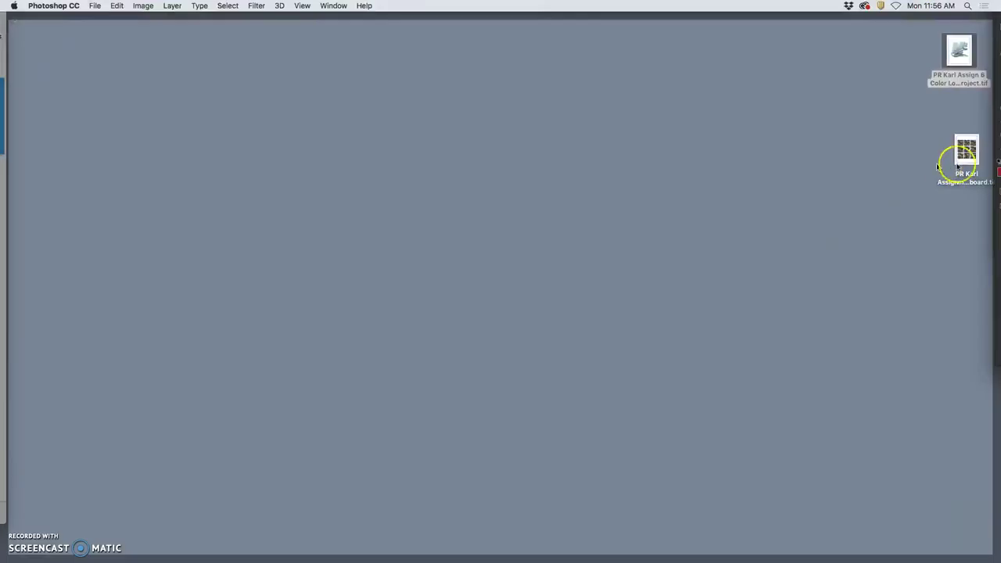
left_click_drag(965, 152, 917, 137)
double_click(918, 130)
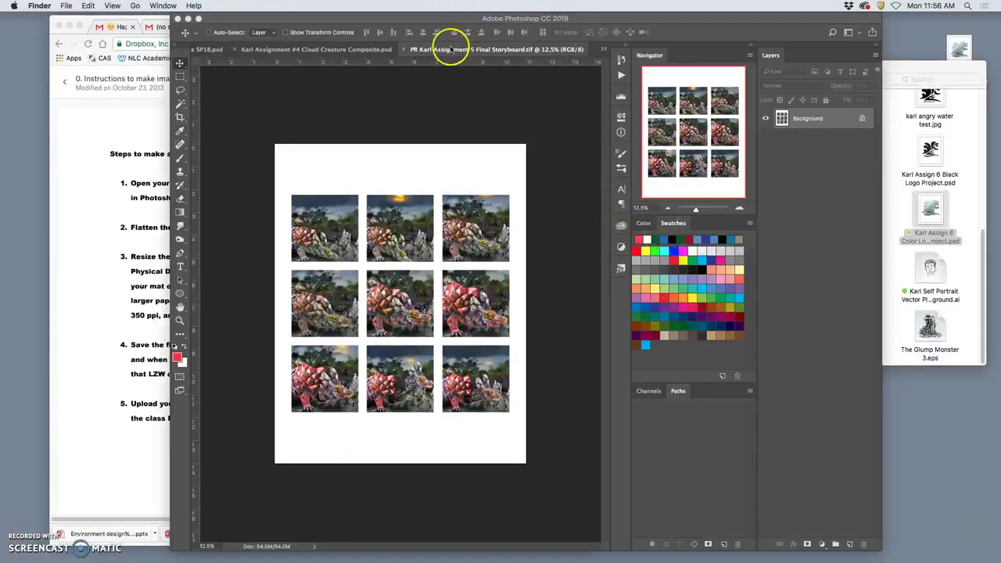
left_click(404, 51)
left_click(402, 50)
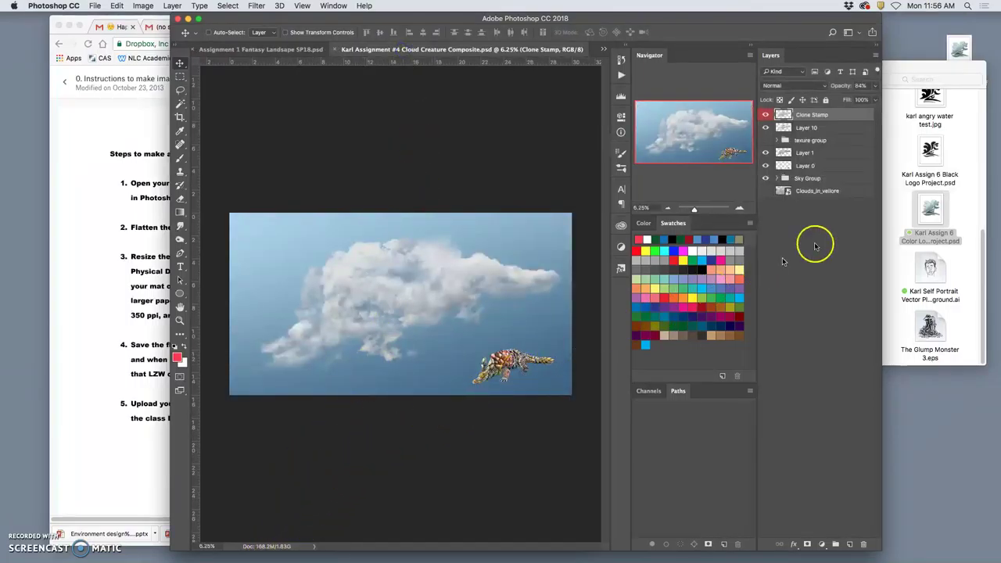
Confirm via Get Info the storyboard TIFF is a 26.2 MB TIFF, then return to the print-ready instructions PDF.
key("F11")
right_click(918, 137)
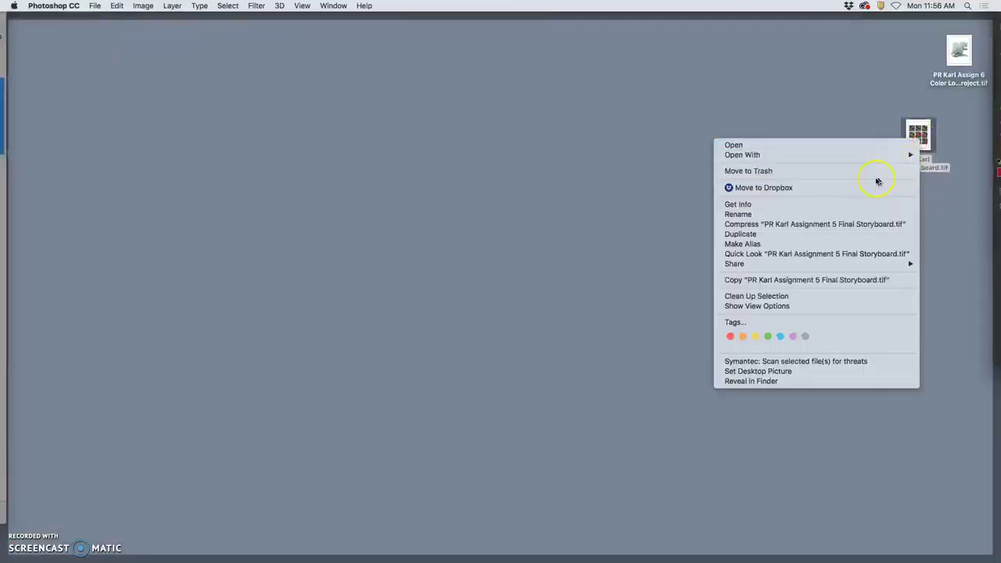
left_click(774, 203)
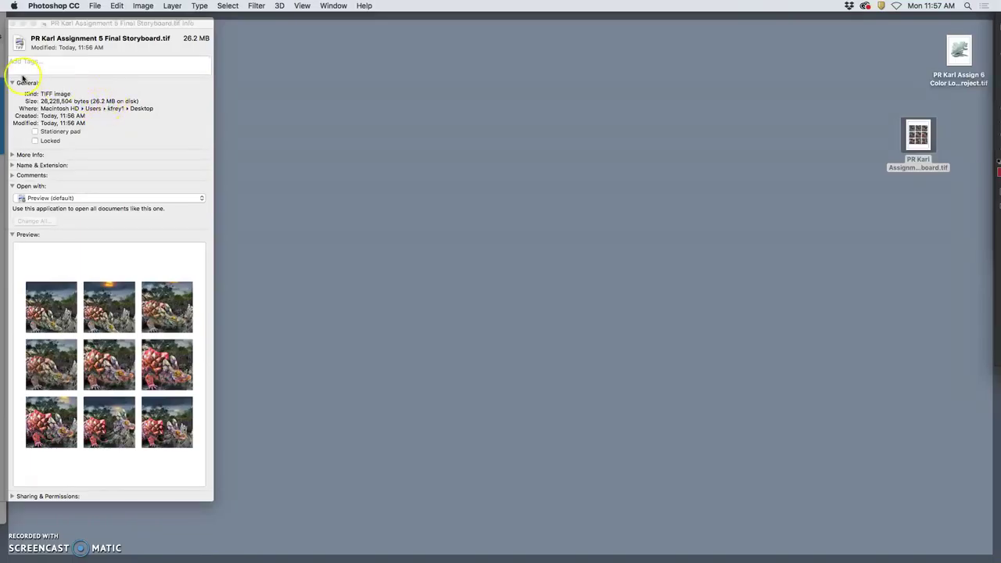
left_click(11, 25)
left_click_drag(914, 144, 952, 127)
key("F11")
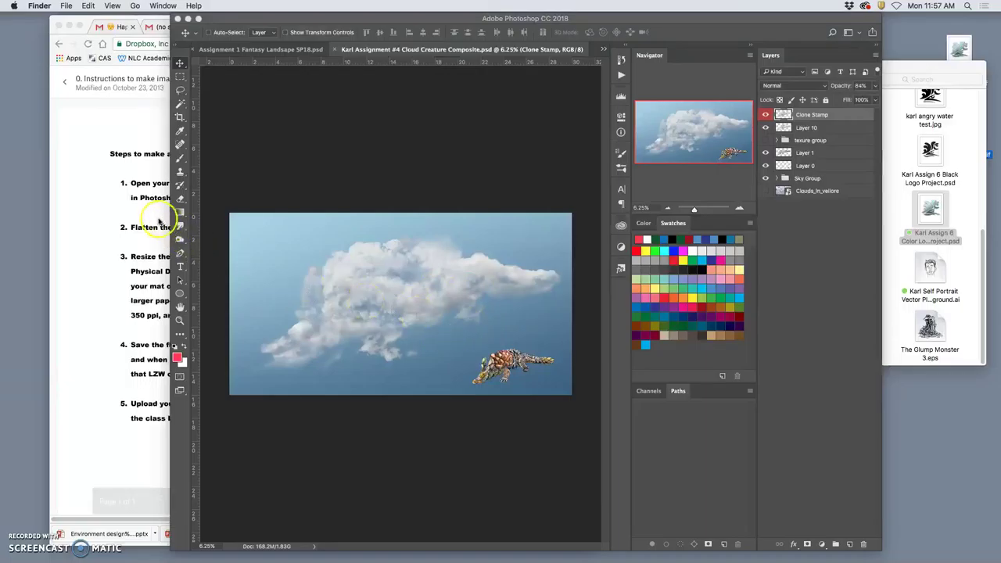
left_click(164, 286)
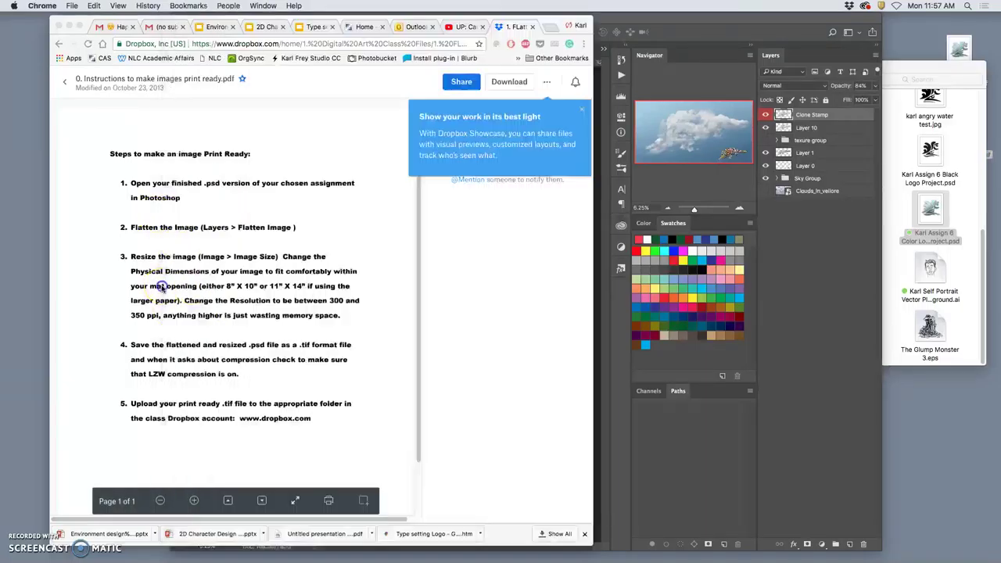